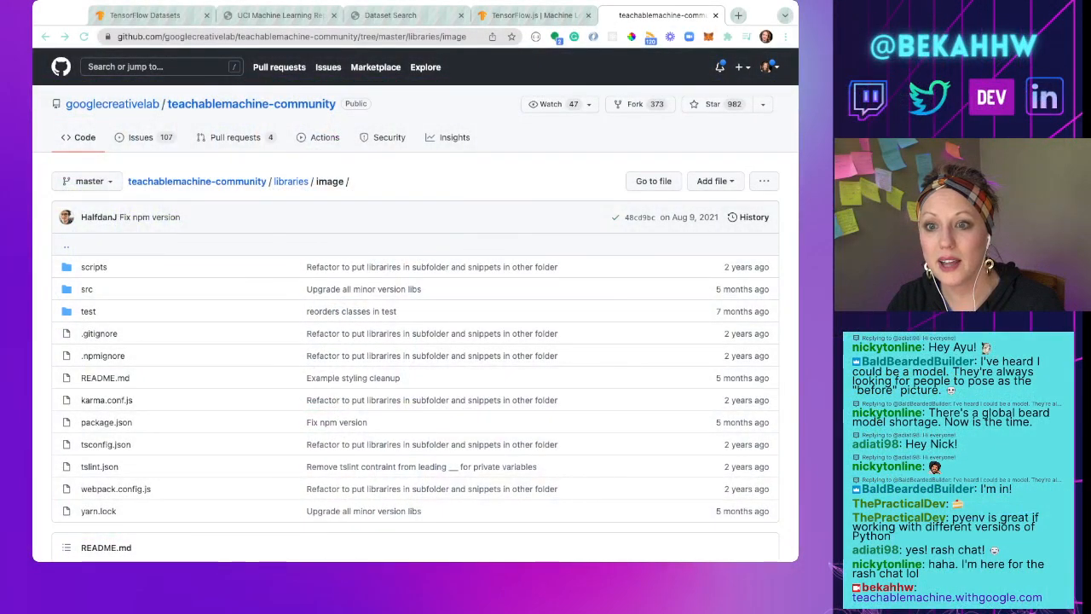
Step: Open teachablemachine.withgoogle.com in place of the teachablemachine-community repository page
{"action": "key", "text": "super+Tab"}
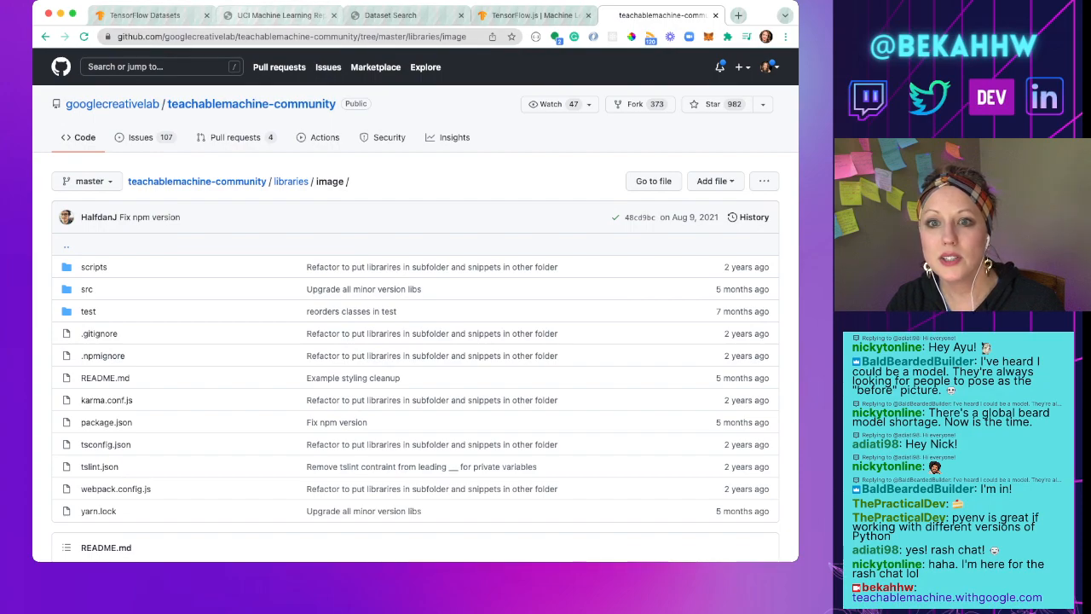
{"action": "left_click", "coordinate": [279, 15]}
{"action": "left_click", "coordinate": [661, 15]}
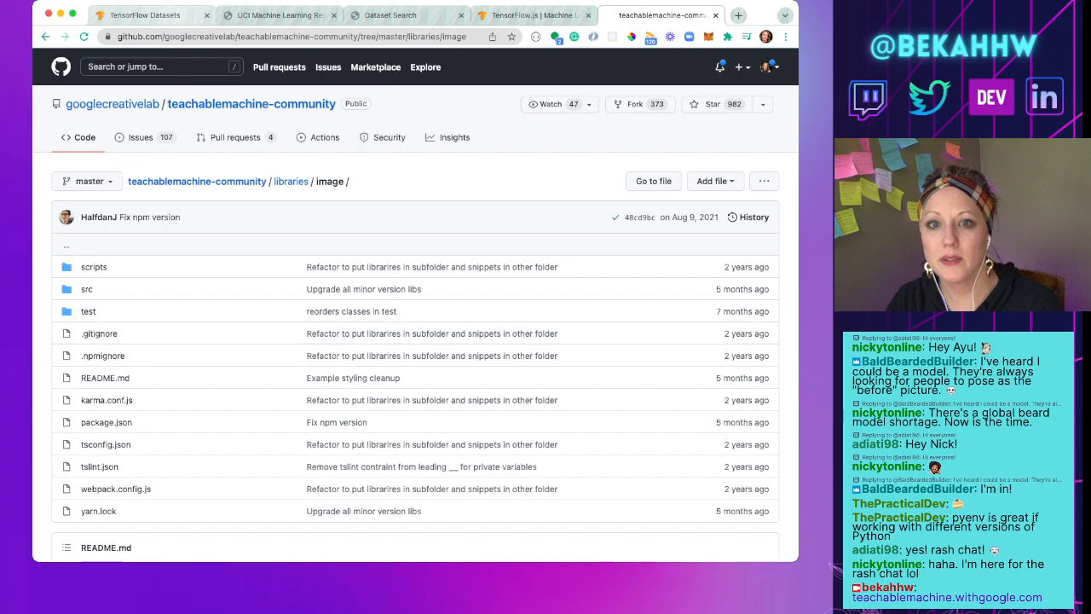
{"action": "left_click", "coordinate": [184, 36]}
{"action": "type", "text": "teachablemachine.withgoogle.com"}
{"action": "key", "text": "Return"}
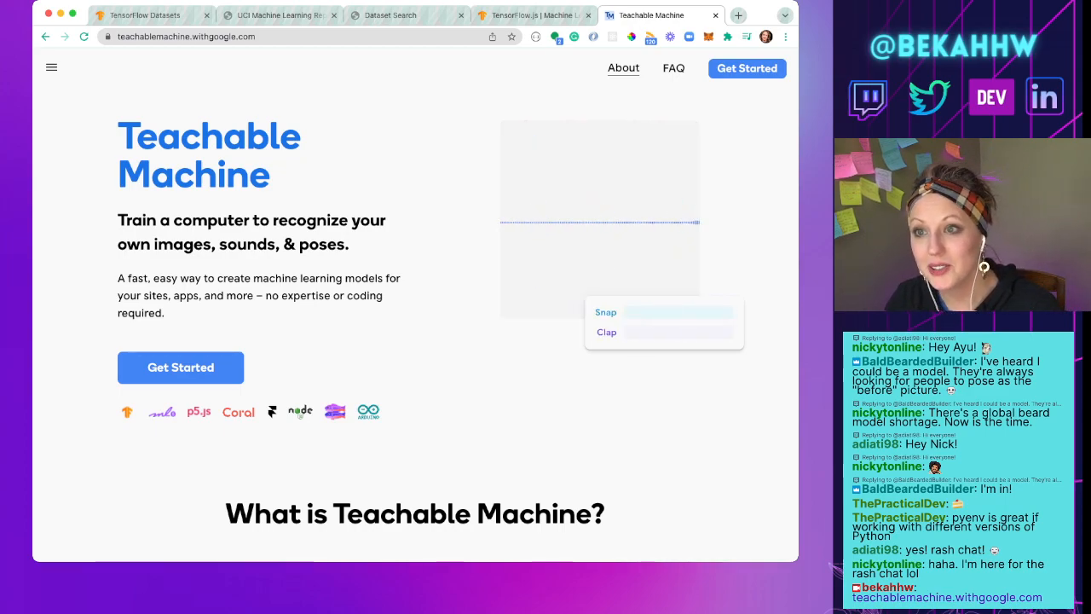
Step: Get started with Teachable Machine and create a new image project using the standard image model
{"action": "scroll", "coordinate": [415, 305], "scroll_direction": "down", "scroll_amount": 1}
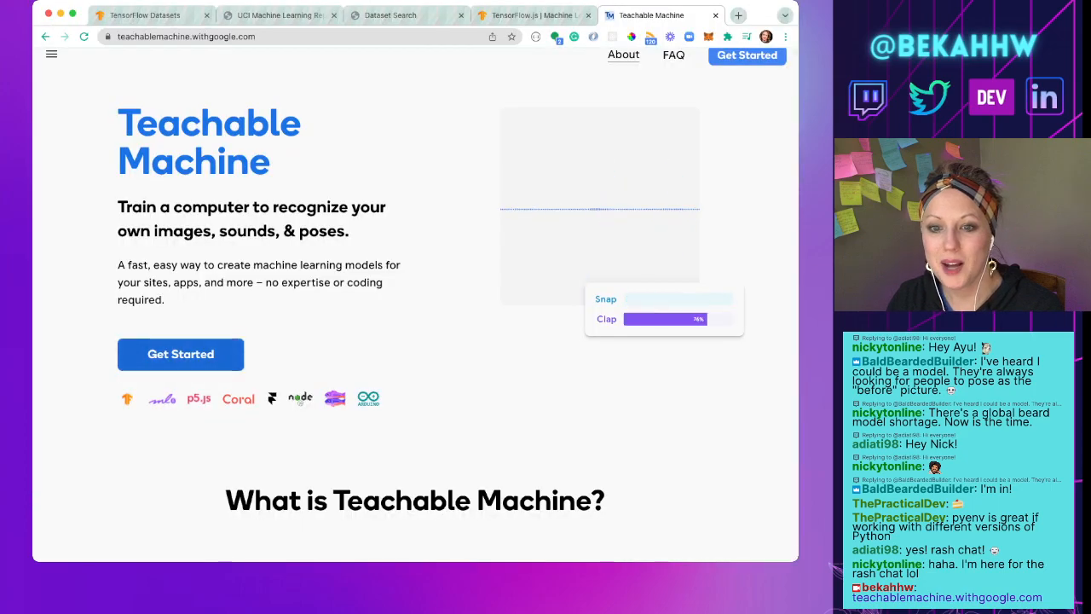
{"action": "left_click", "coordinate": [181, 354]}
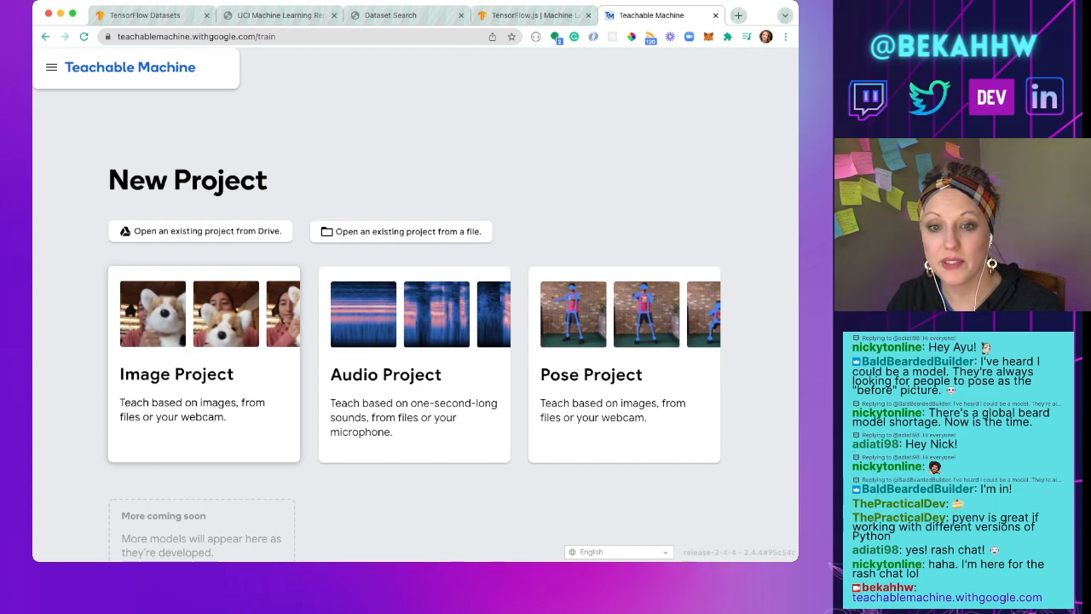
{"action": "left_click", "coordinate": [213, 349]}
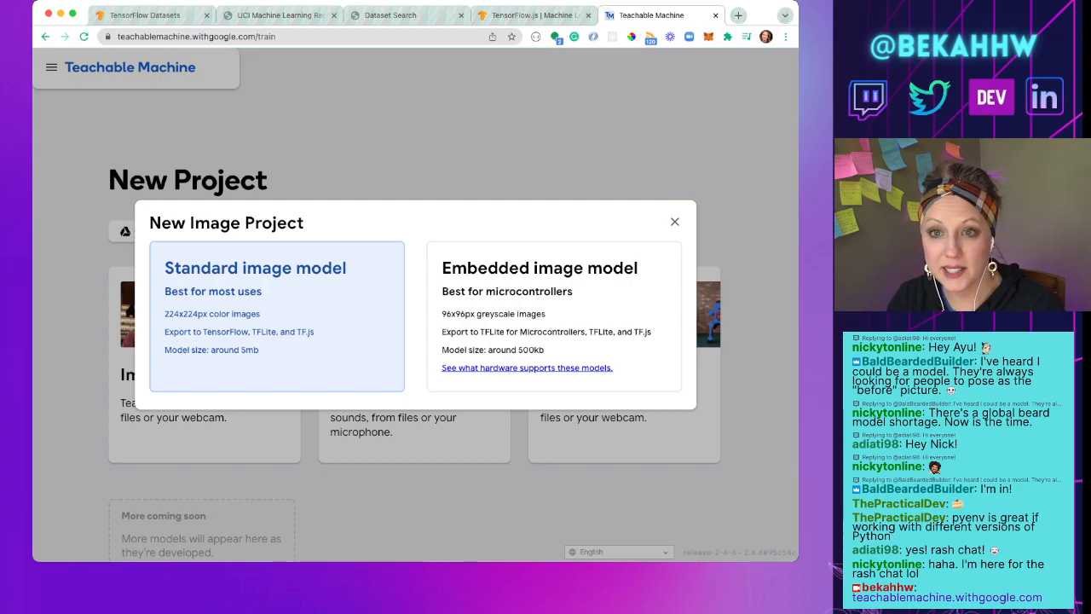
{"action": "left_click", "coordinate": [277, 316]}
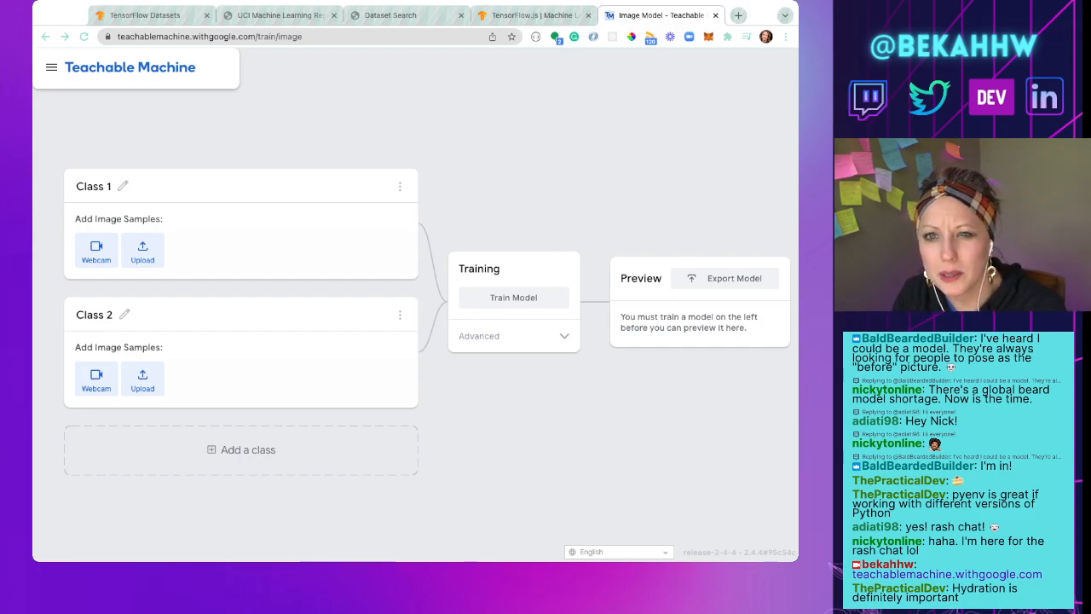
{"action": "key", "text": "super+Tab"}
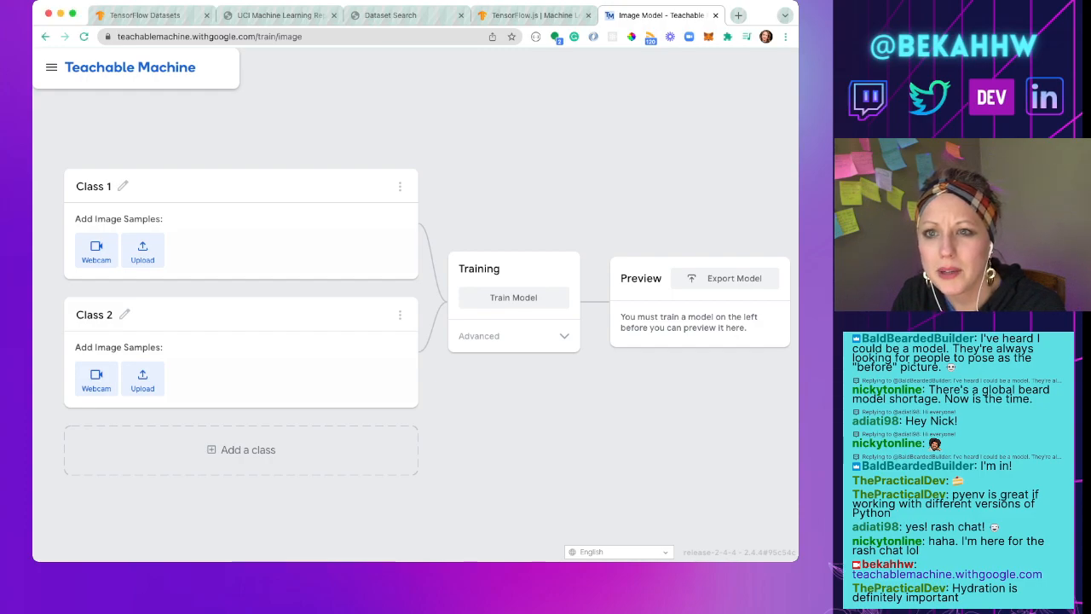
{"action": "key", "text": "super+Tab"}
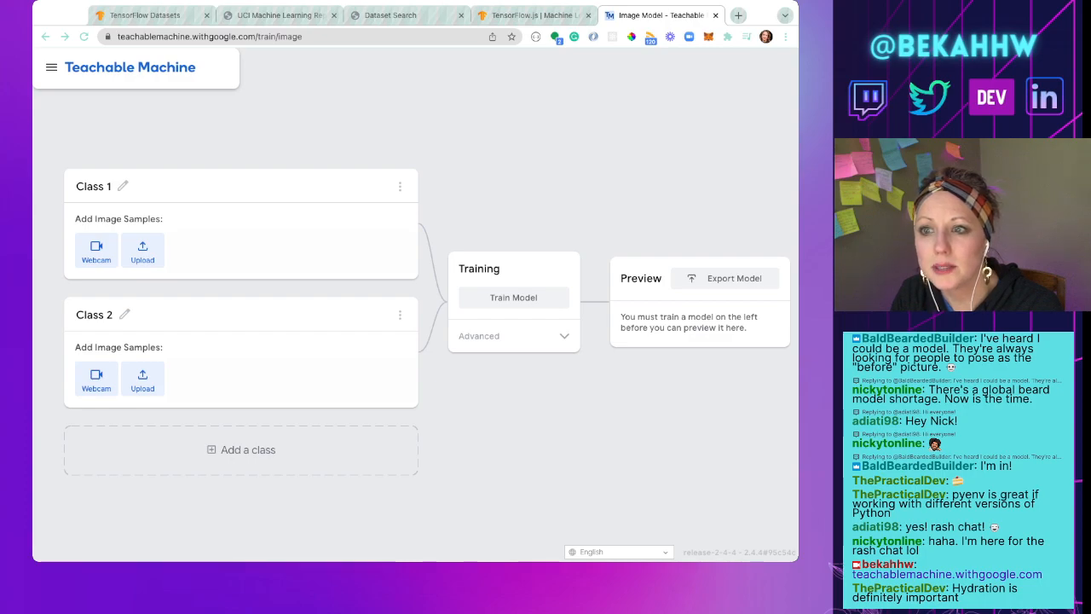
{"action": "key", "text": "super+Tab"}
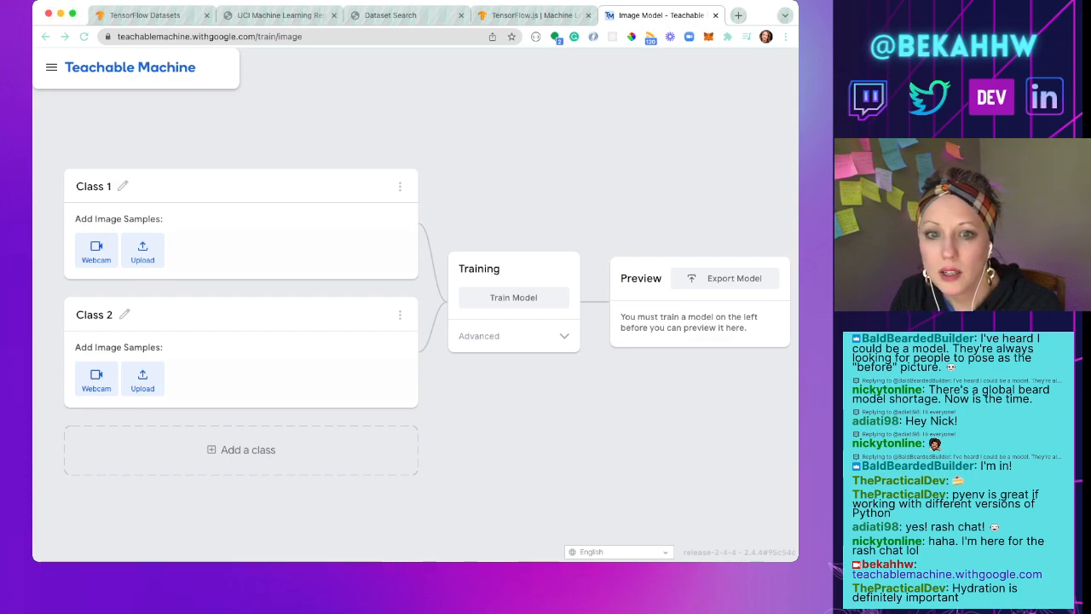
Step: Rename Class 1 as "Water Cup"
{"action": "scroll", "coordinate": [394, 172], "scroll_direction": "up", "scroll_amount": 2}
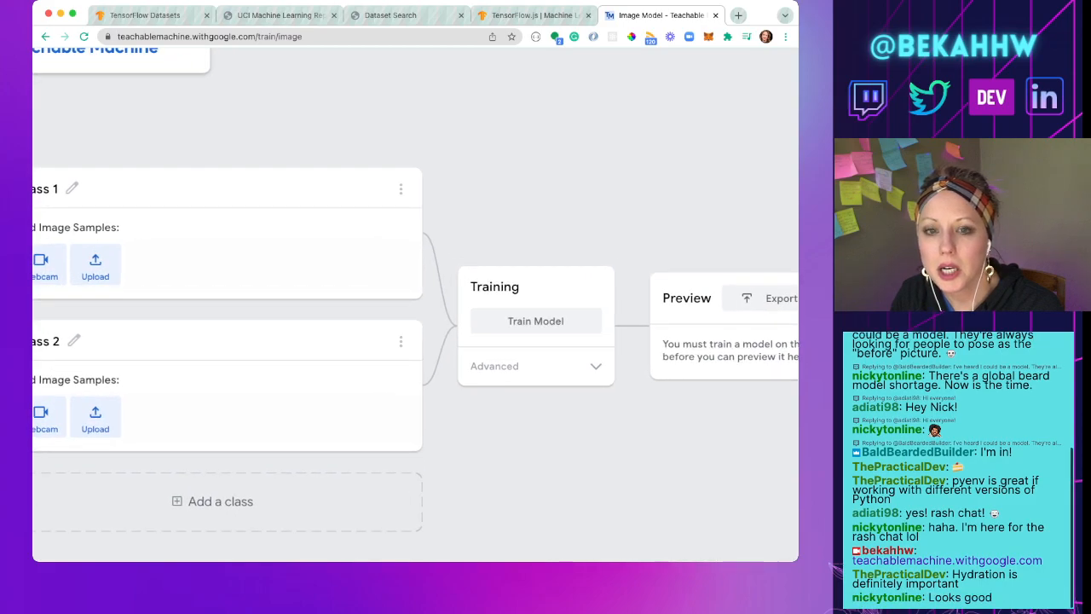
{"action": "scroll", "coordinate": [415, 299], "scroll_direction": "left", "scroll_amount": 3}
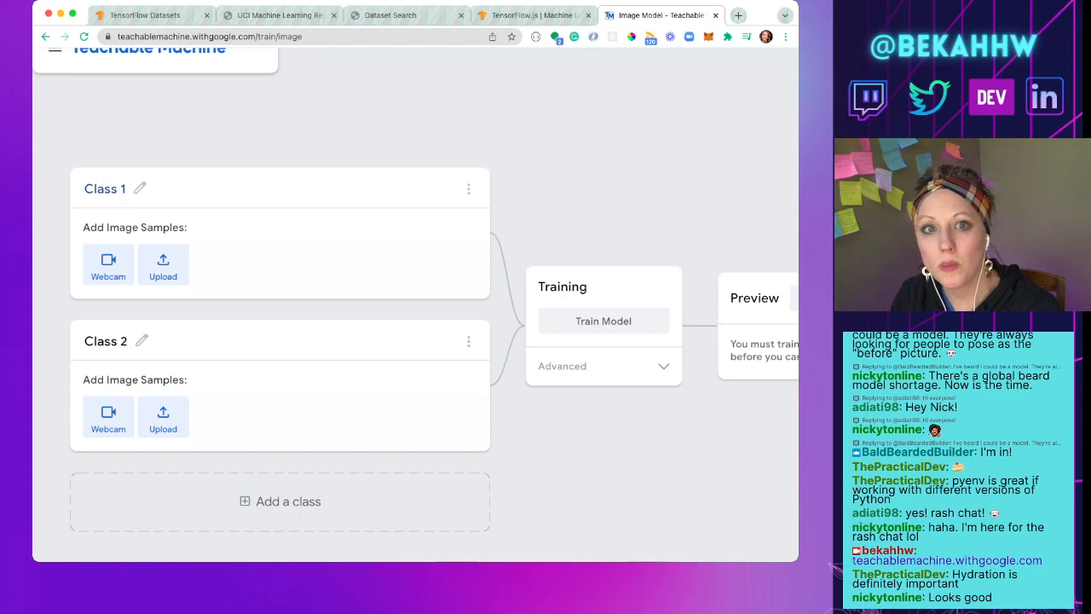
{"action": "left_click", "coordinate": [105, 188]}
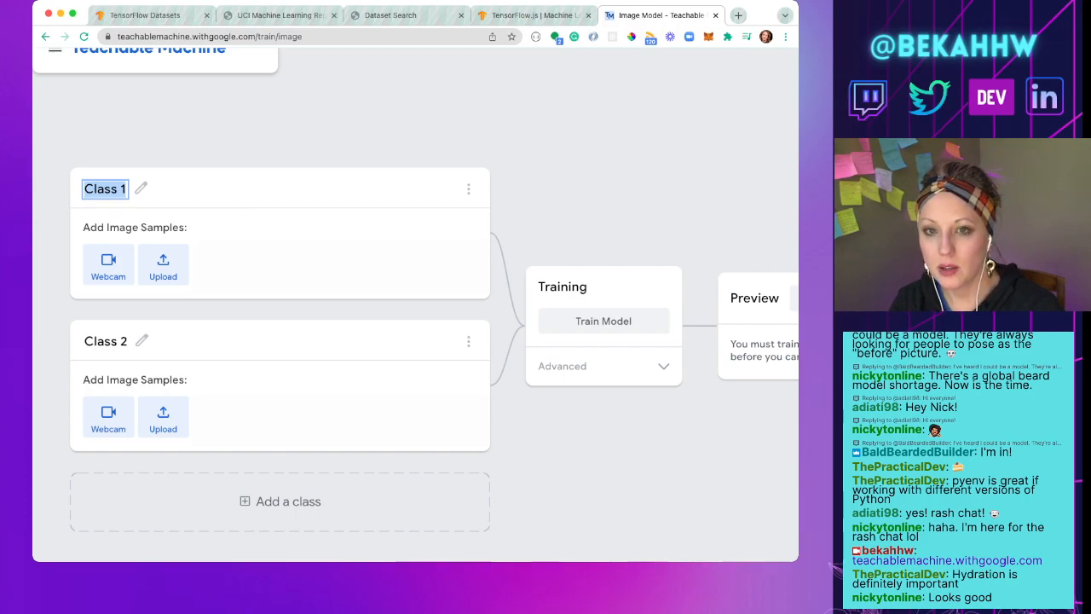
{"action": "type", "text": "Water"}
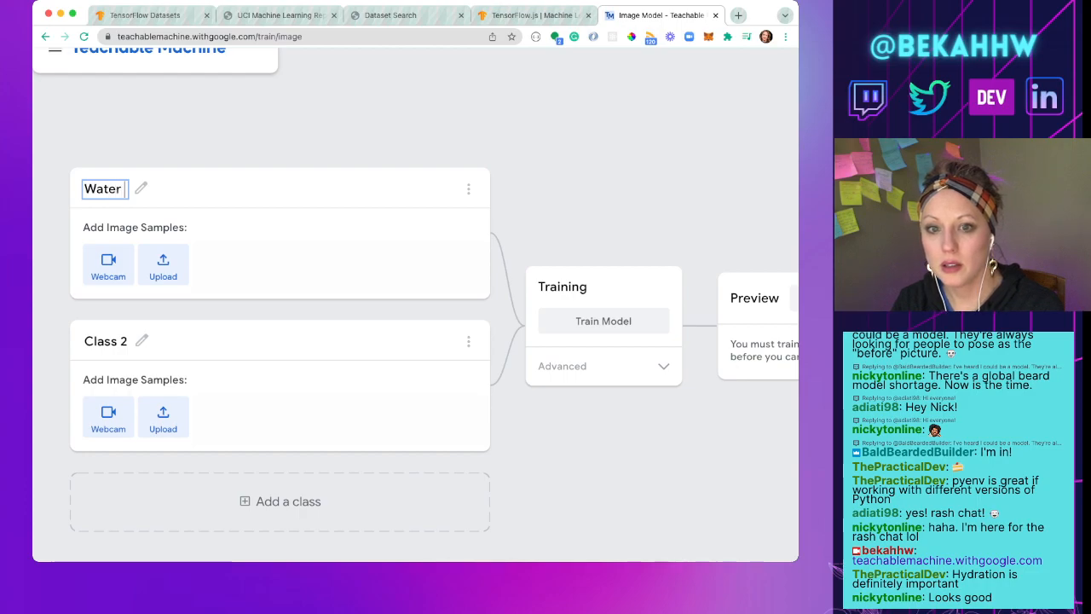
{"action": "type", "text": " Cup"}
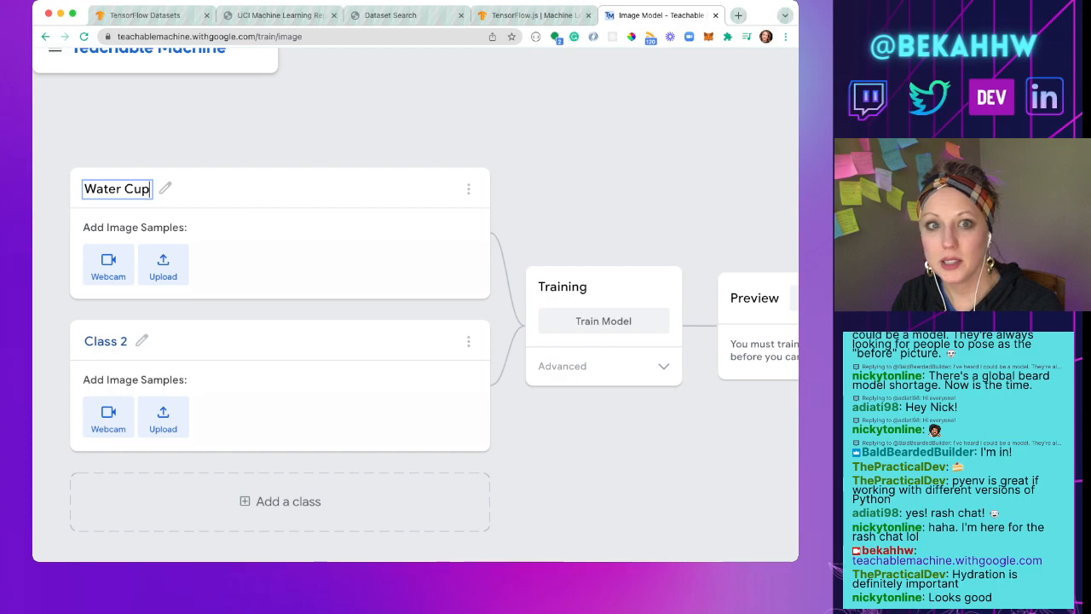
Step: Rename Class 2 as "Coffee Mug"
{"action": "left_click", "coordinate": [107, 341]}
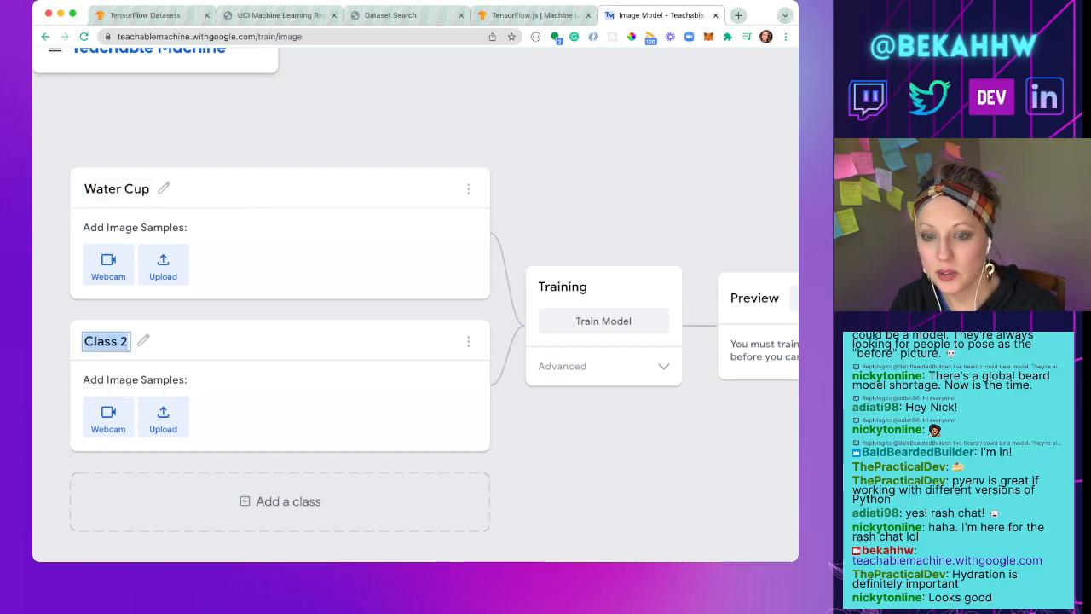
{"action": "type", "text": "c"}
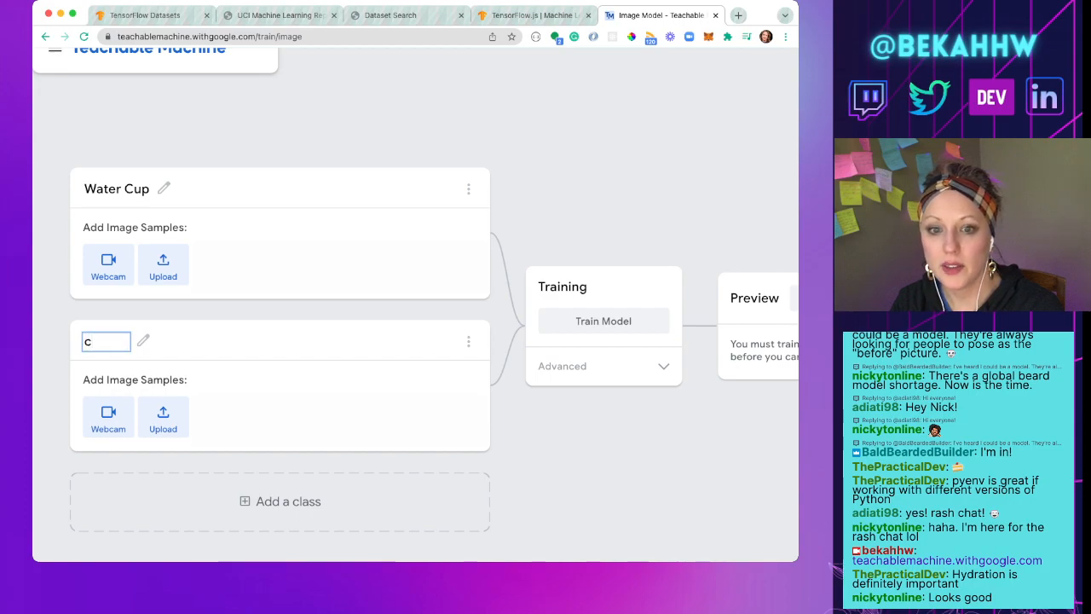
{"action": "type", "text": "offee"}
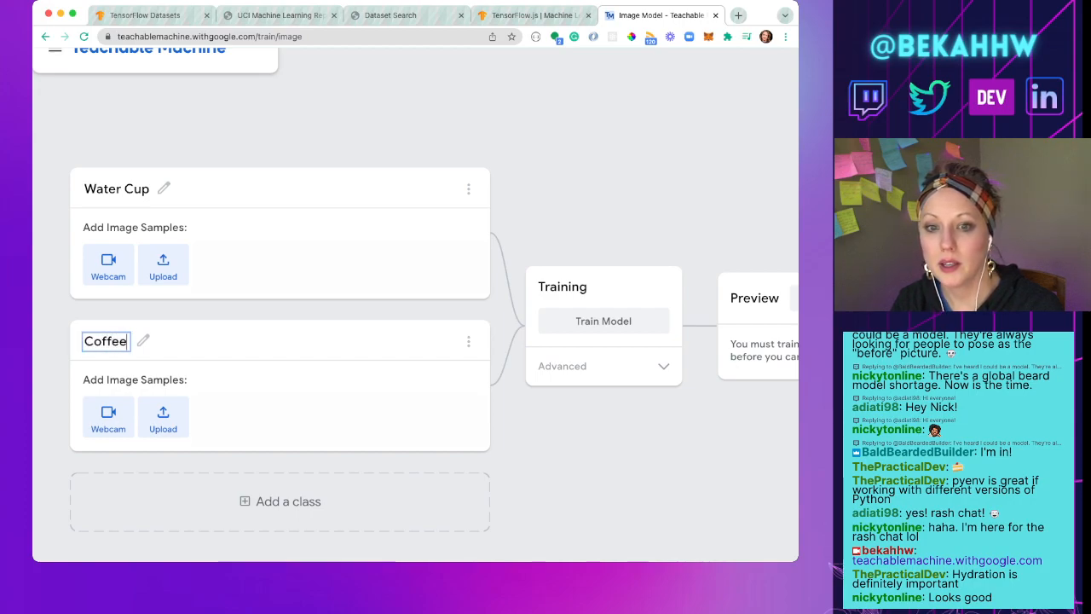
{"action": "type", "text": " Mug"}
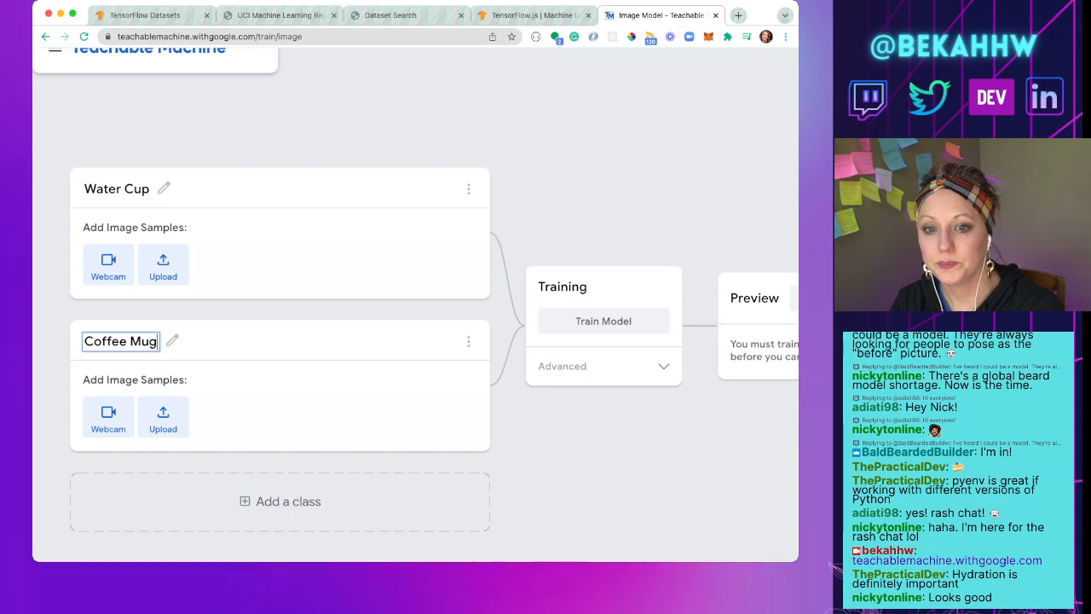
{"action": "key", "text": "Return"}
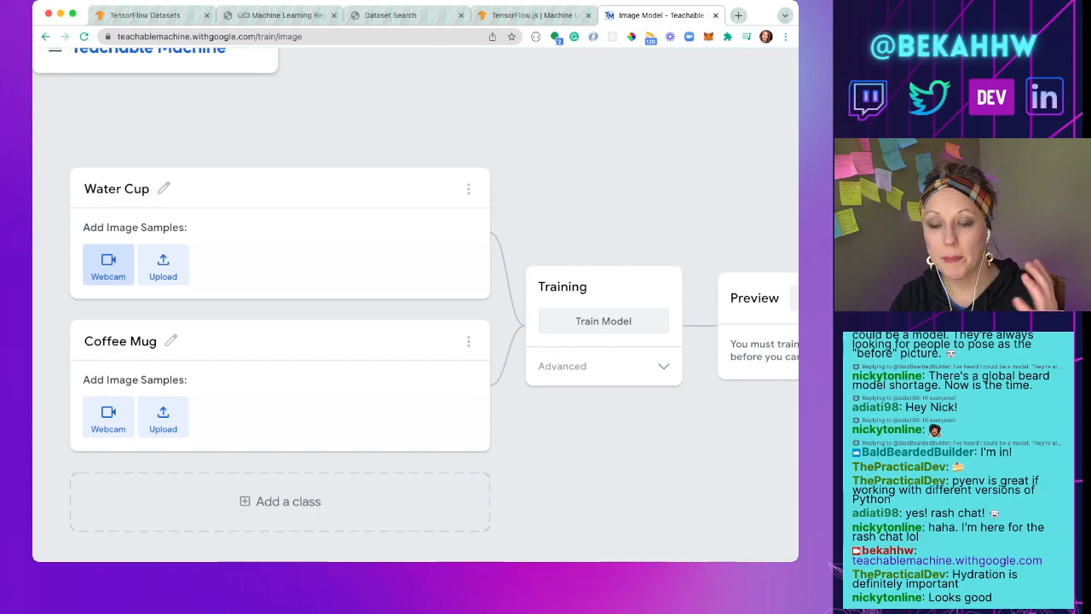
Step: Record two batches of webcam image samples for the Water Cup class while drinking from the water cup
{"action": "left_click", "coordinate": [108, 264]}
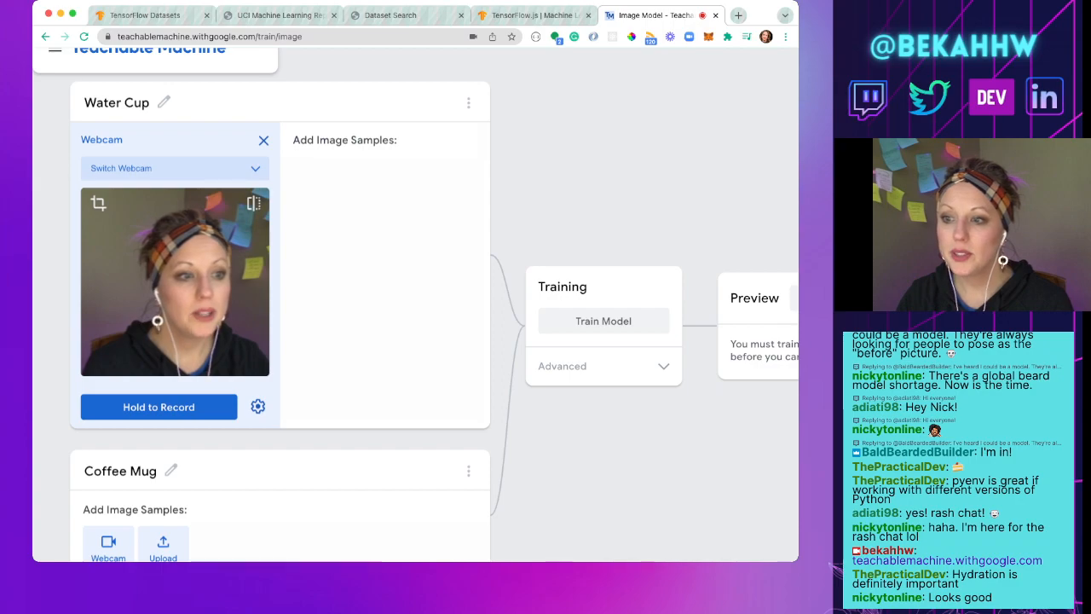
{"action": "scroll", "coordinate": [416, 305], "scroll_direction": "right", "scroll_amount": 5}
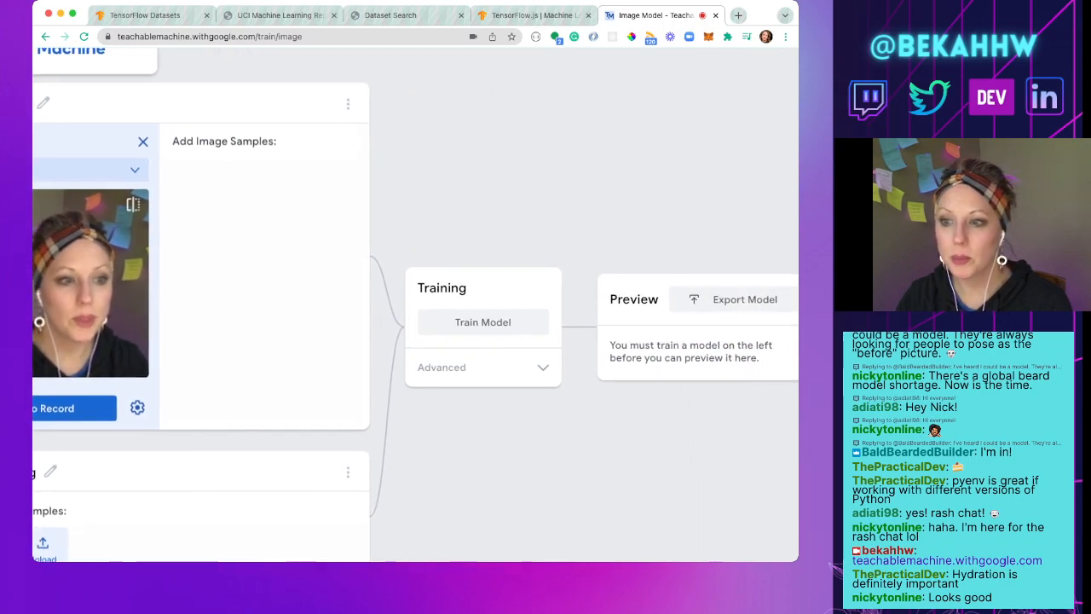
{"action": "scroll", "coordinate": [416, 305], "scroll_direction": "left", "scroll_amount": 5}
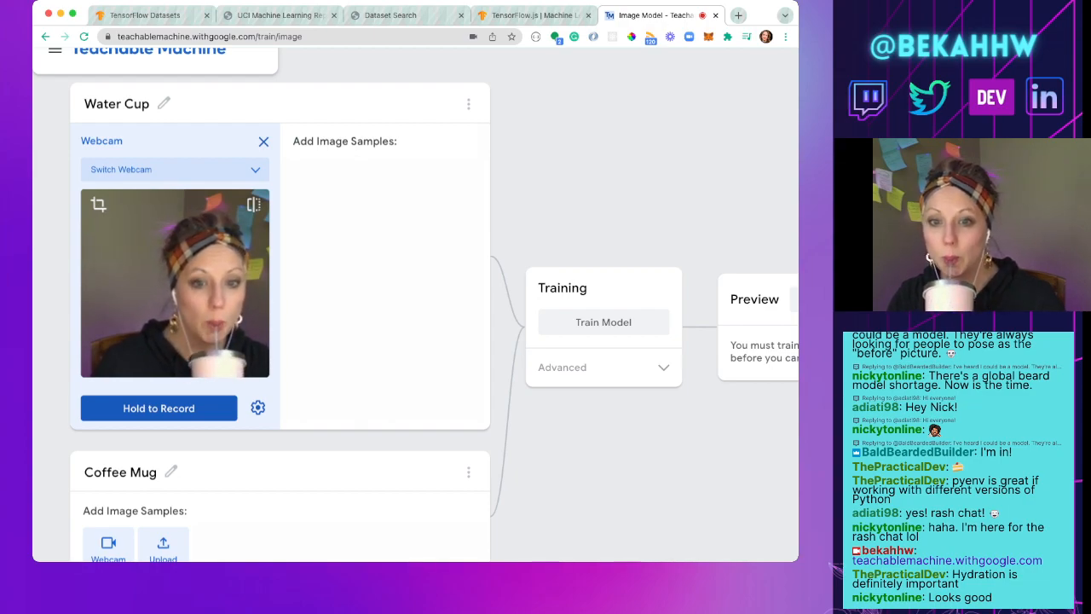
{"action": "left_click_drag", "start_coordinate": [159, 408], "coordinate": [158, 407]}
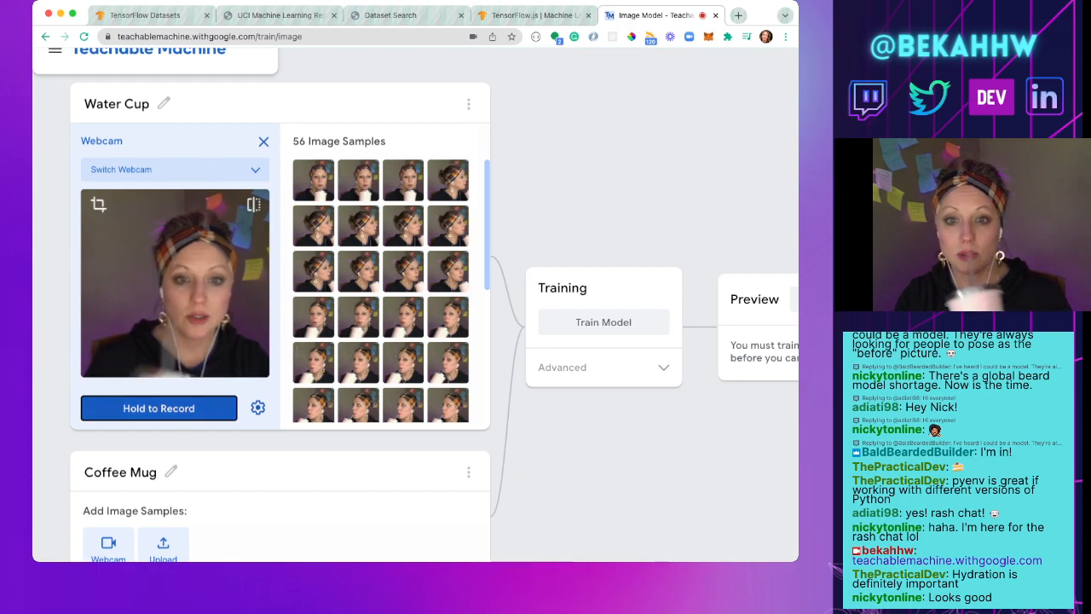
{"action": "left_click_drag", "start_coordinate": [159, 407], "coordinate": [158, 407]}
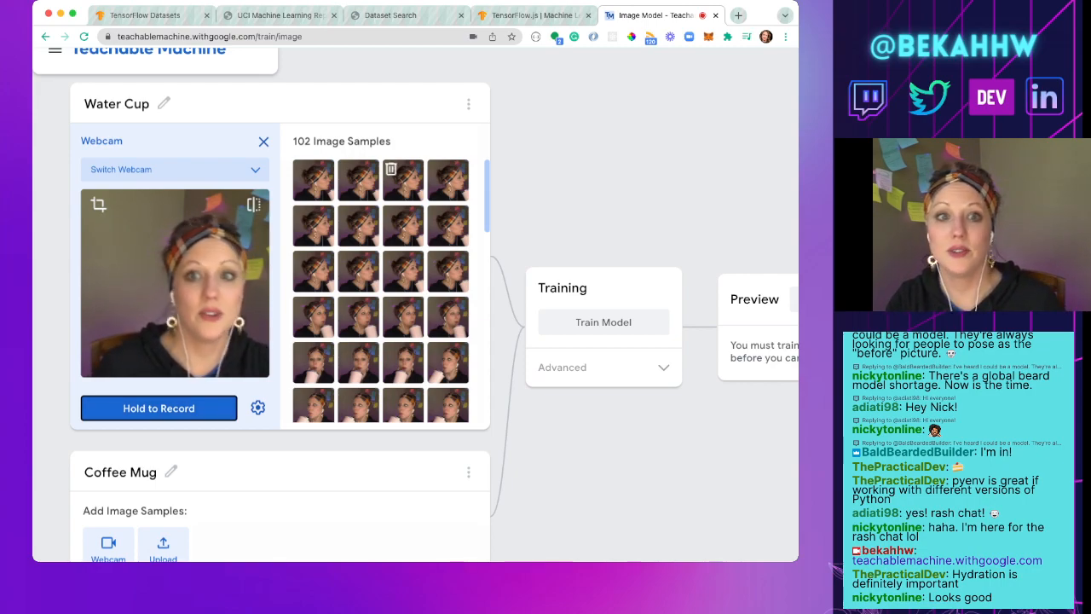
Step: Record several batches of webcam image samples for the Coffee Mug class while drinking from the mug at different angles
{"action": "scroll", "coordinate": [380, 289], "scroll_direction": "down", "scroll_amount": 8}
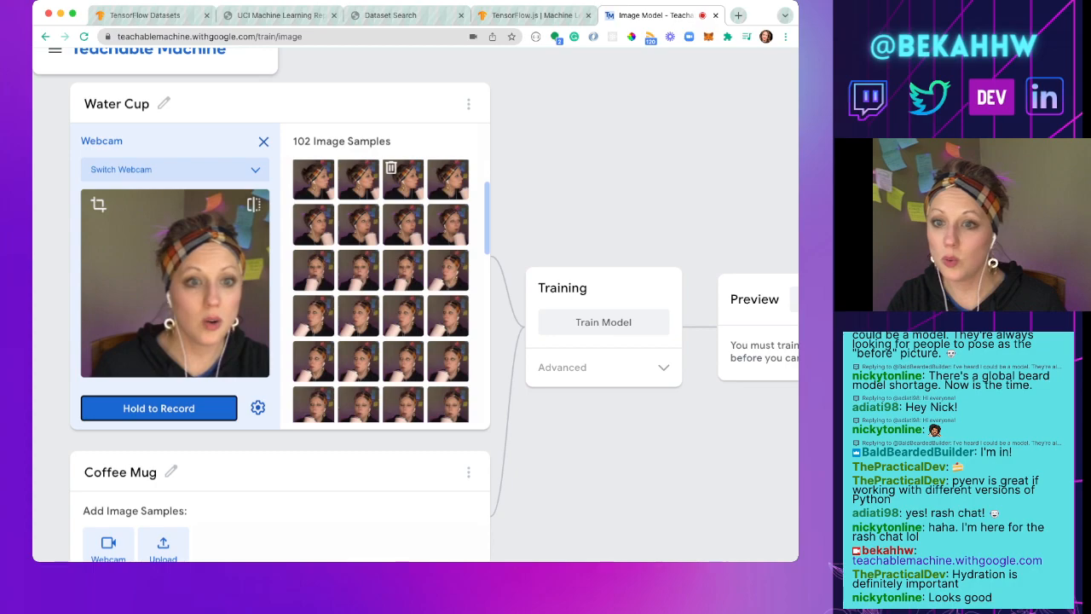
{"action": "scroll", "coordinate": [380, 289], "scroll_direction": "down", "scroll_amount": 5}
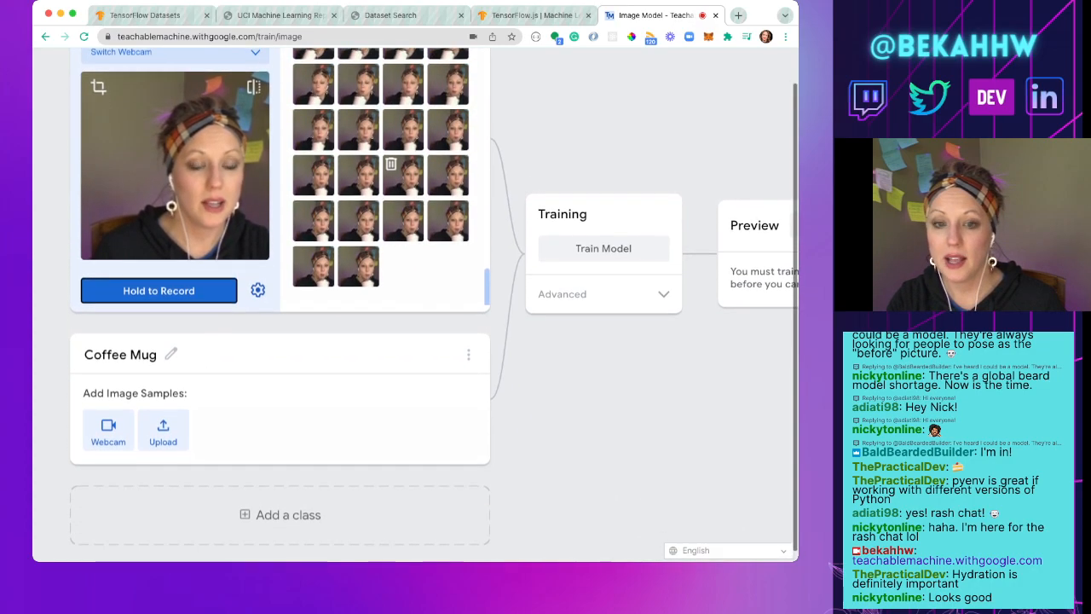
{"action": "left_click", "coordinate": [108, 431]}
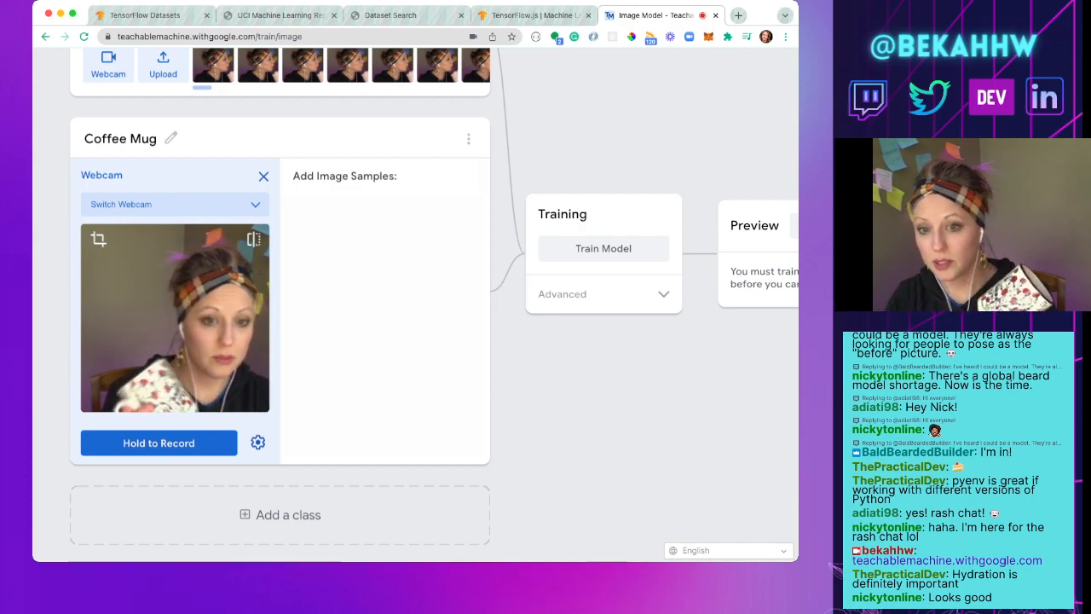
{"action": "left_click", "coordinate": [159, 442]}
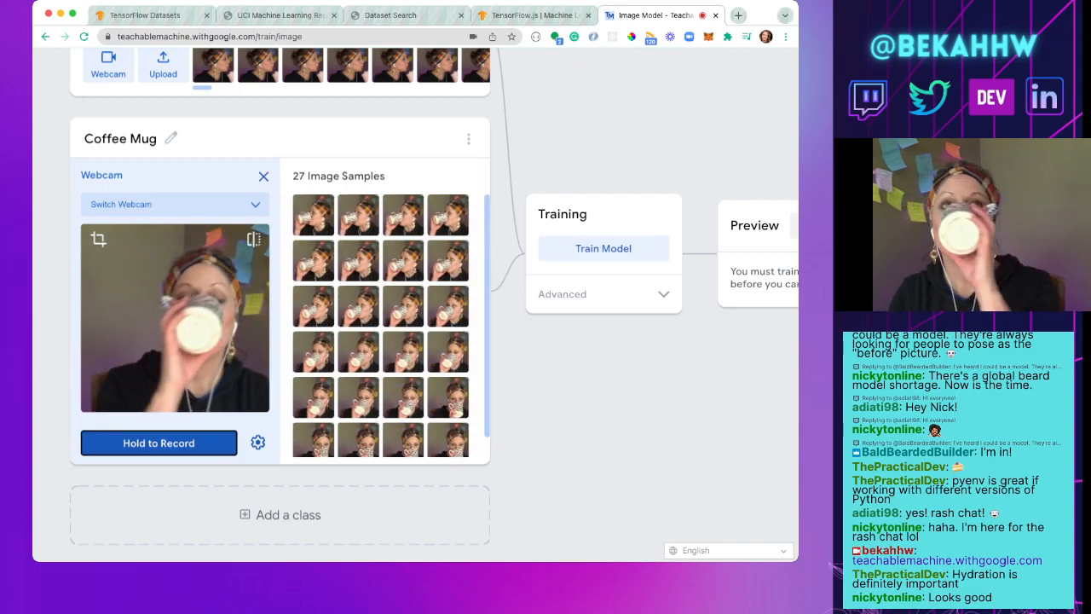
{"action": "left_click", "coordinate": [158, 442]}
{"action": "left_click", "coordinate": [159, 442]}
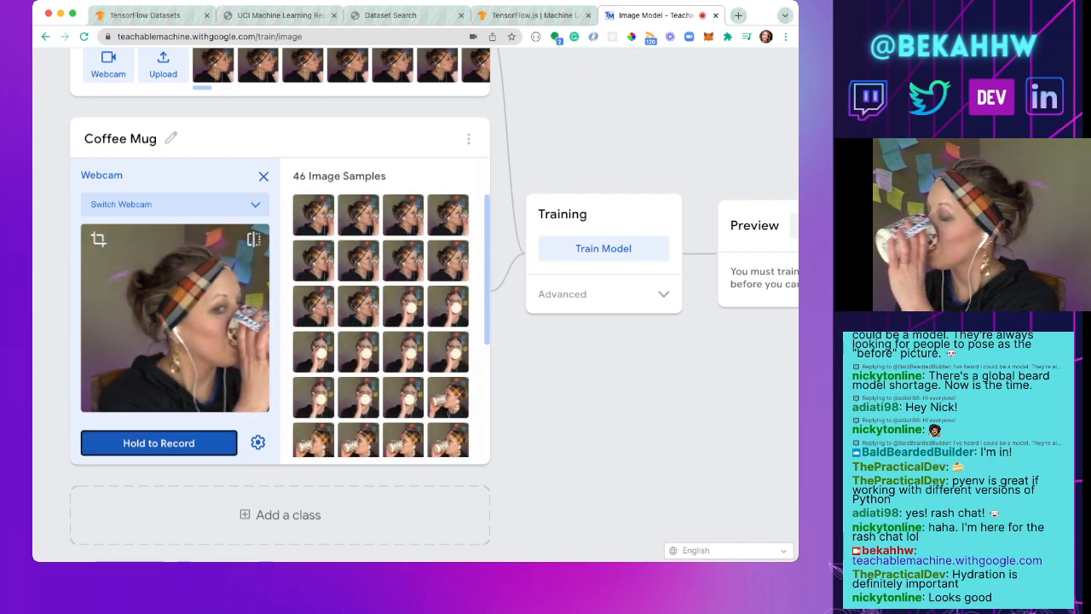
{"action": "left_click", "coordinate": [159, 443]}
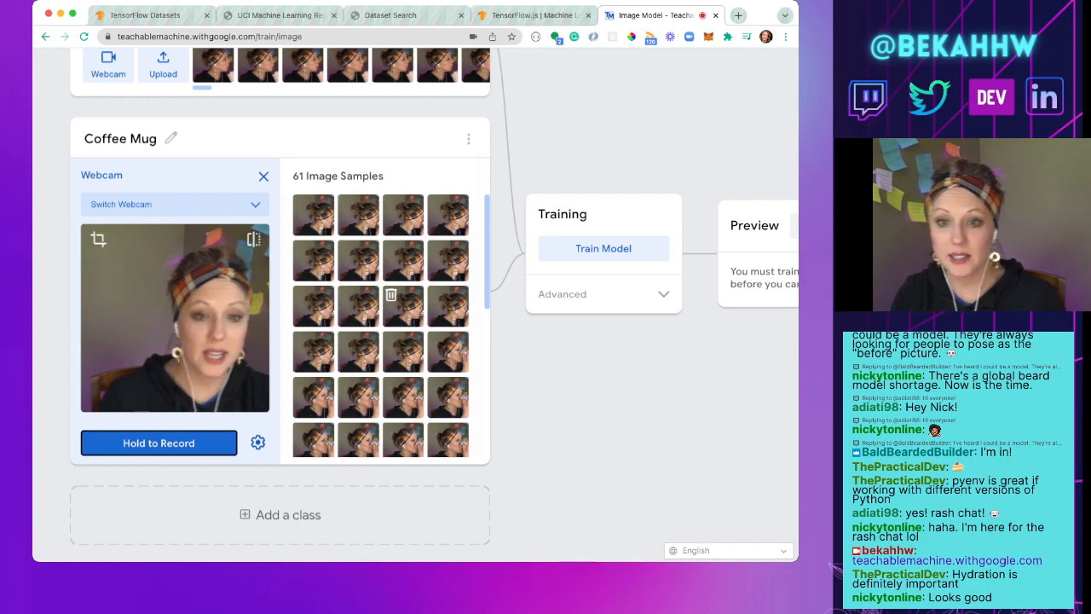
Step: Review the recorded image samples of the Coffee Mug class
{"action": "scroll", "coordinate": [402, 305], "scroll_direction": "down", "scroll_amount": 5}
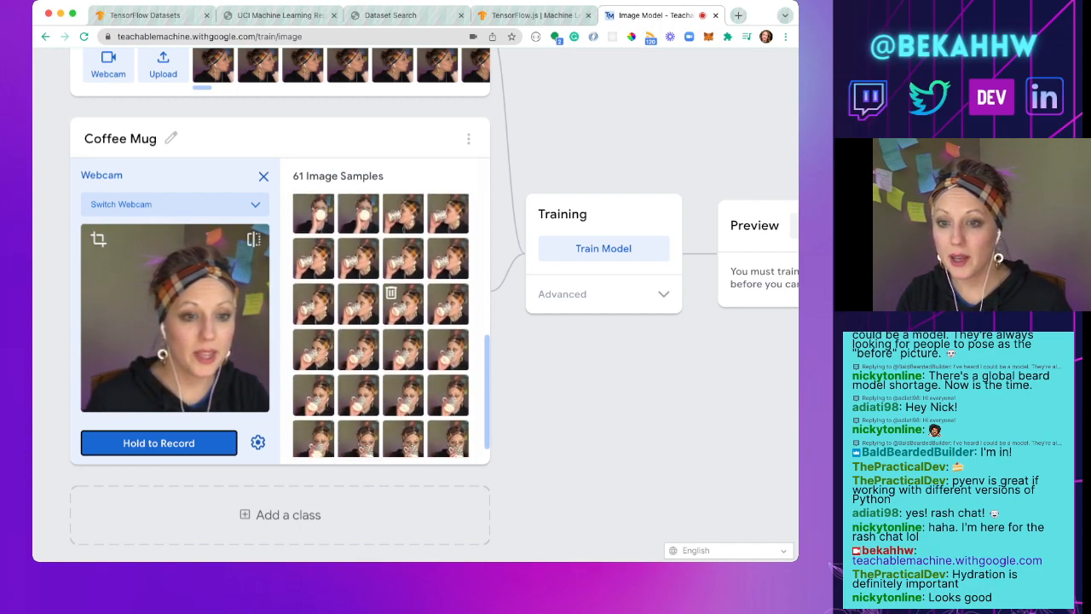
{"action": "scroll", "coordinate": [403, 313], "scroll_direction": "down", "scroll_amount": 1}
{"action": "scroll", "coordinate": [403, 313], "scroll_direction": "up", "scroll_amount": 1}
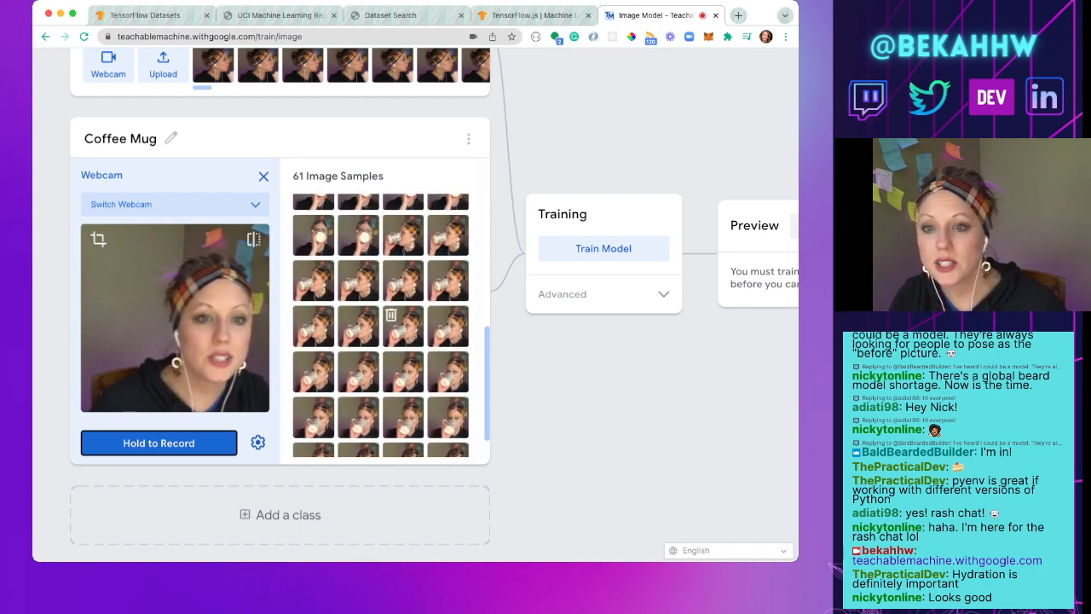
{"action": "scroll", "coordinate": [390, 320], "scroll_direction": "up", "scroll_amount": 1}
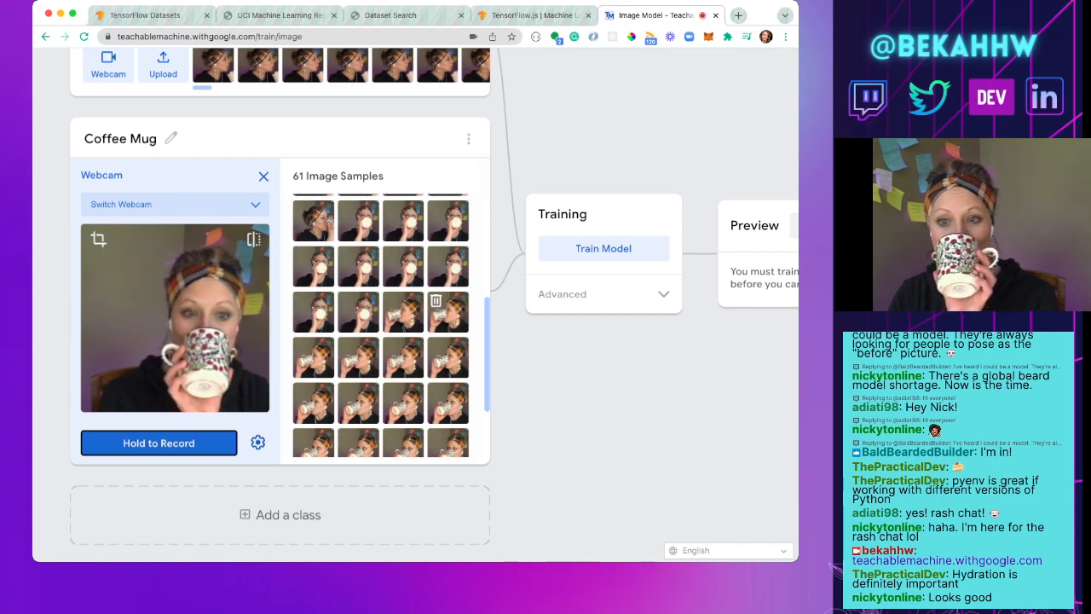
{"action": "scroll", "coordinate": [447, 328], "scroll_direction": "up", "scroll_amount": 3}
{"action": "scroll", "coordinate": [443, 341], "scroll_direction": "up", "scroll_amount": 5}
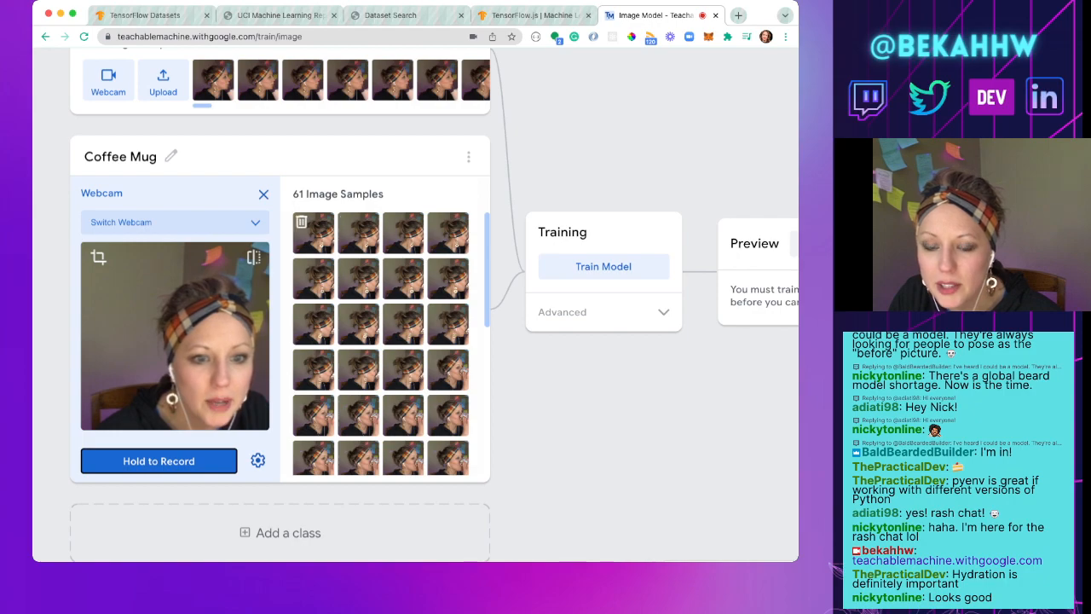
Step: View the newest Coffee Mug sample enlarged and record several more batches of webcam samples while drinking from the mug at different angles
{"action": "left_click", "coordinate": [312, 233]}
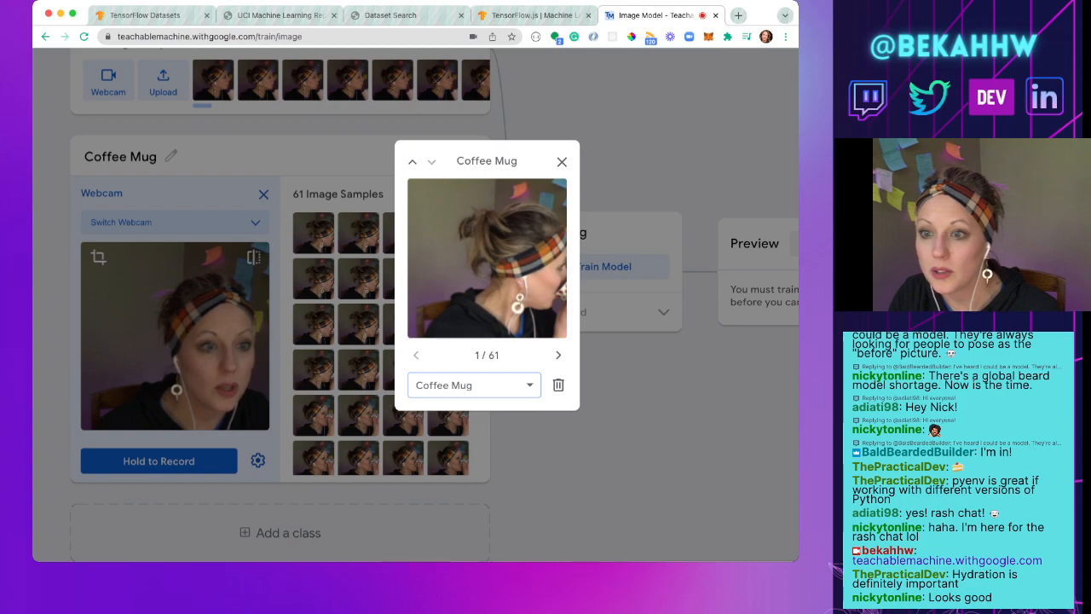
{"action": "left_click", "coordinate": [562, 162]}
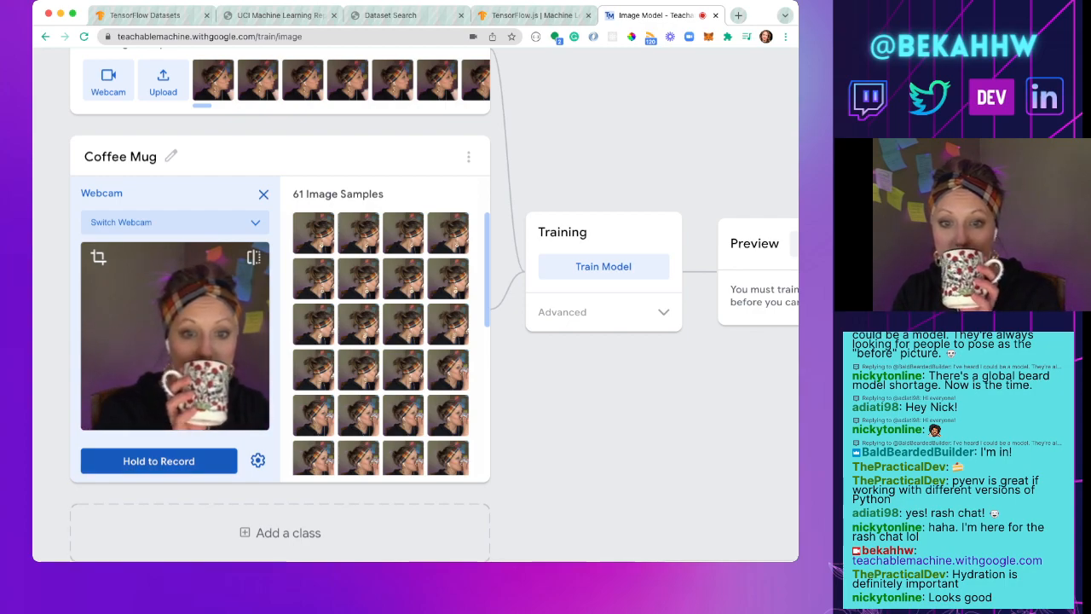
{"action": "left_click", "coordinate": [158, 461]}
{"action": "left_click", "coordinate": [159, 461]}
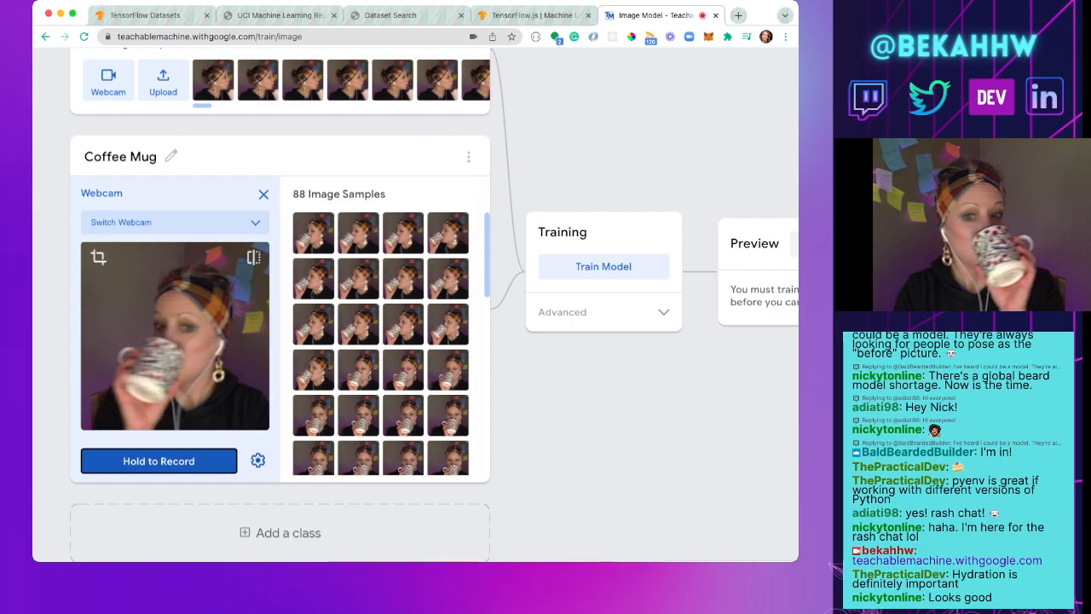
{"action": "left_click", "coordinate": [158, 461]}
{"action": "left_click", "coordinate": [158, 461]}
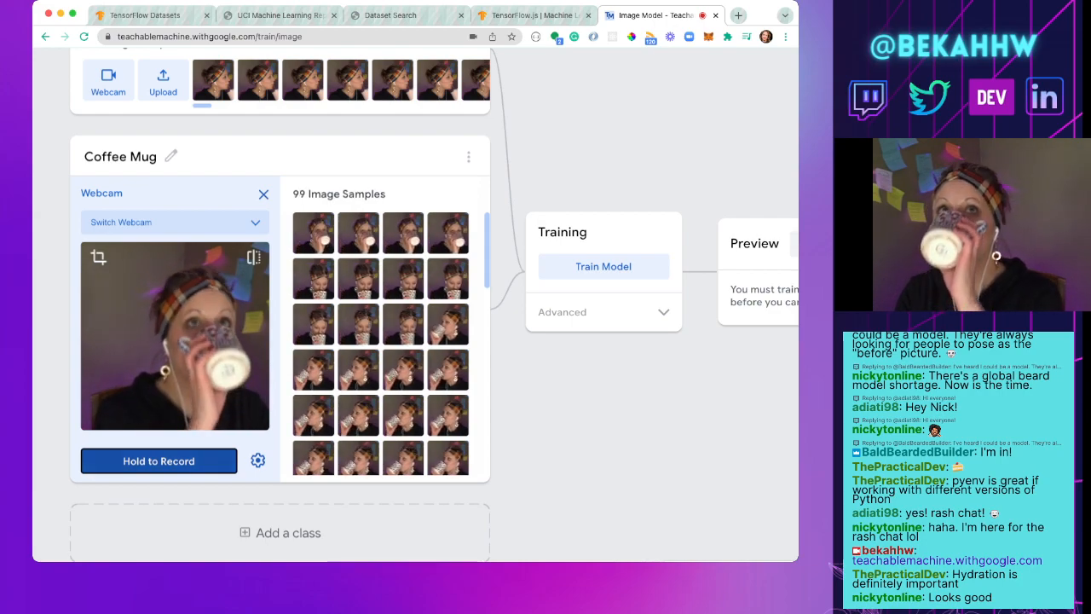
{"action": "left_click", "coordinate": [158, 461]}
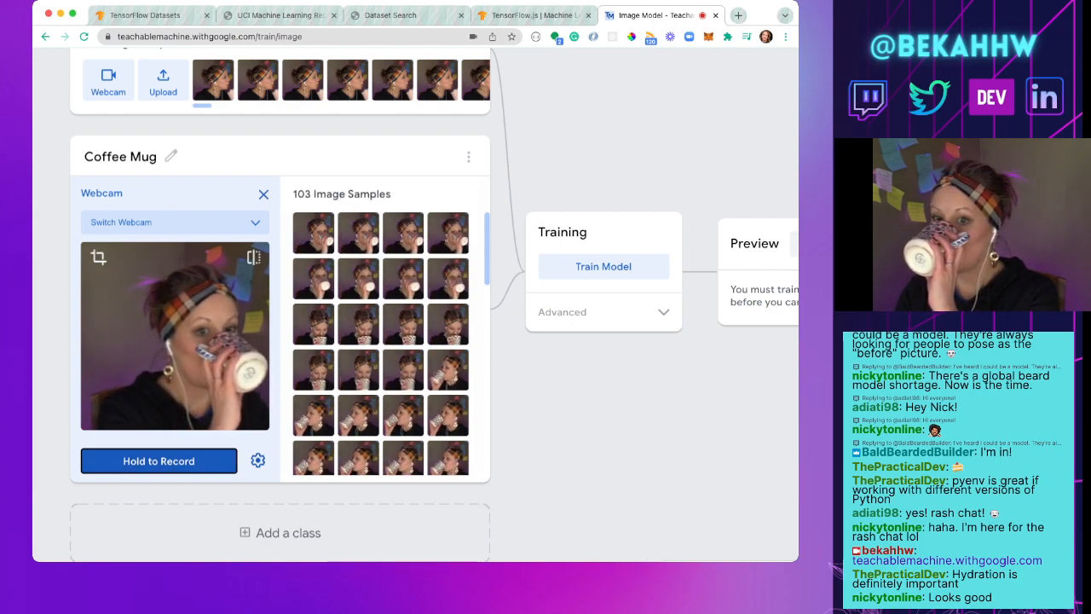
{"action": "left_click", "coordinate": [159, 461]}
{"action": "left_click", "coordinate": [159, 461]}
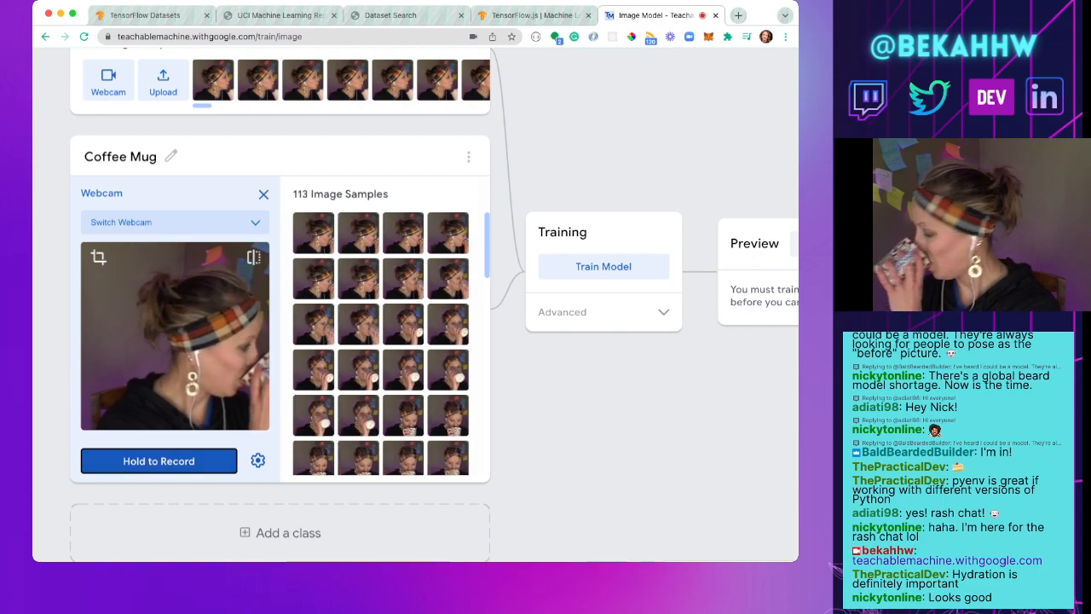
{"action": "left_click", "coordinate": [158, 461]}
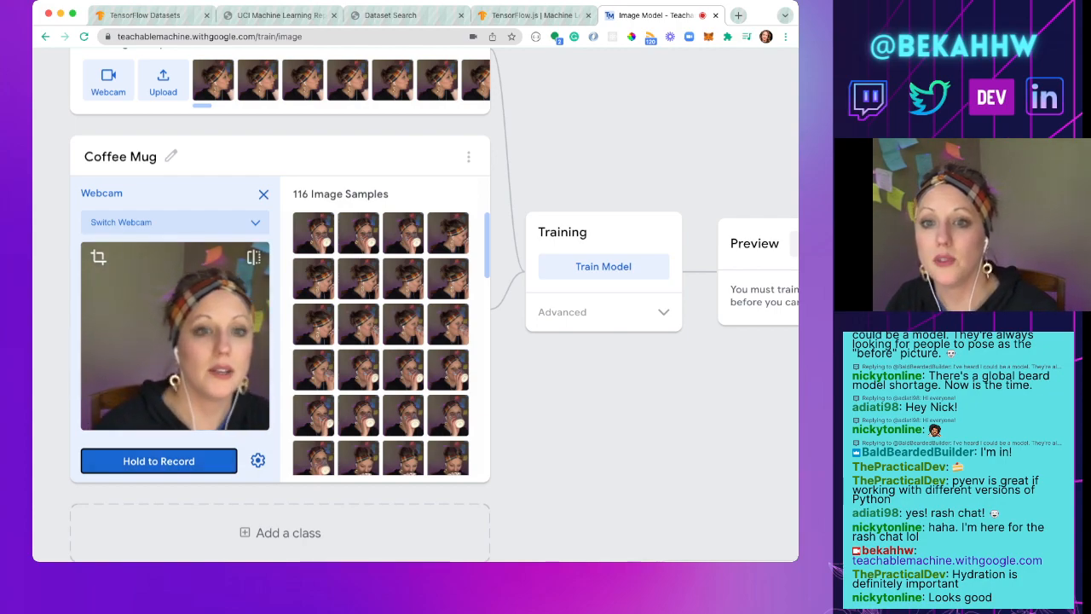
Step: Train the model on the Water Cup and Coffee Mug samples and check the live webcam preview's predictions
{"action": "scroll", "coordinate": [426, 307], "scroll_direction": "up", "scroll_amount": 3}
{"action": "scroll", "coordinate": [426, 307], "scroll_direction": "down", "scroll_amount": 4}
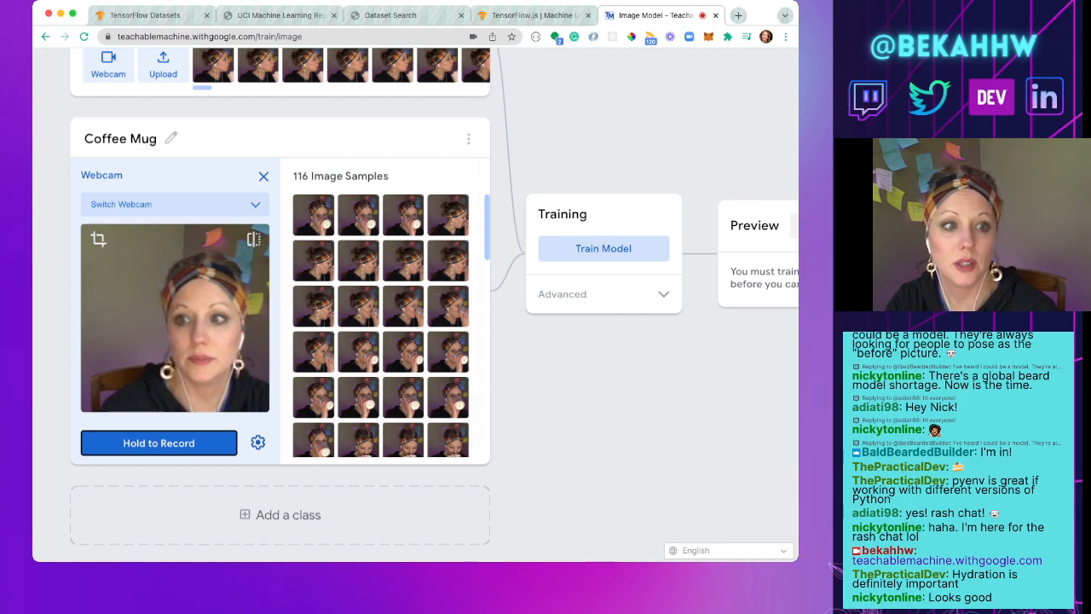
{"action": "left_click", "coordinate": [603, 248]}
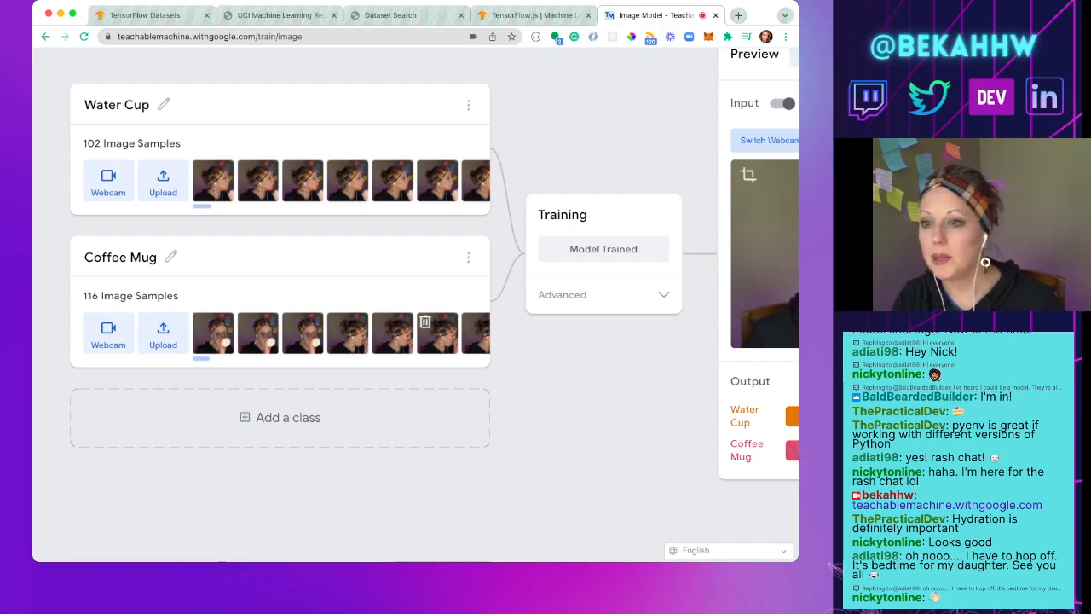
{"action": "scroll", "coordinate": [415, 305], "scroll_direction": "right", "scroll_amount": 5}
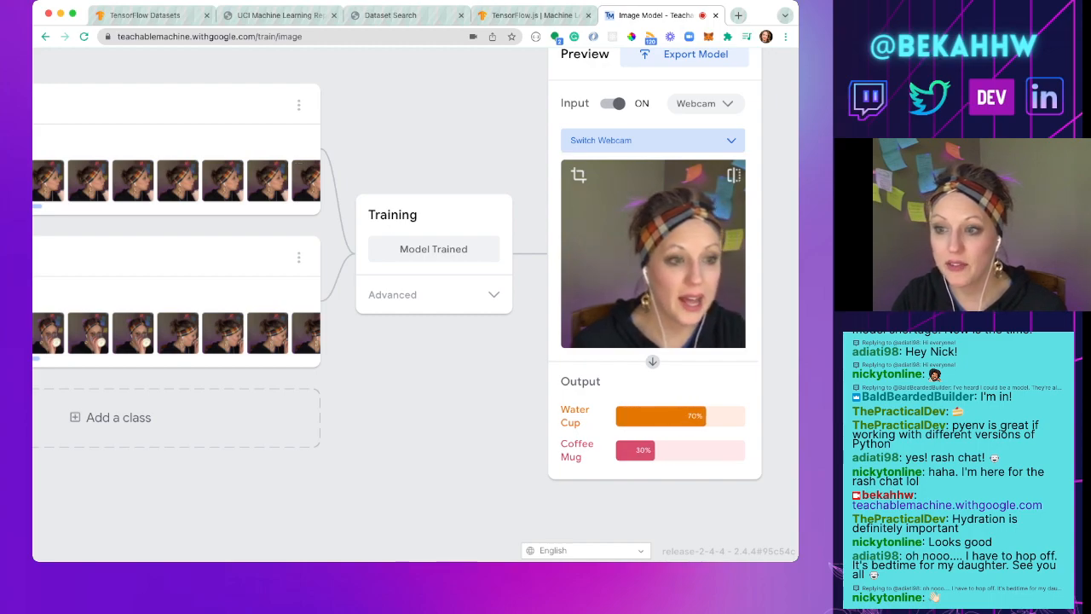
Step: Record two more short batches of webcam image samples for the Water Cup class while holding the water cup near the face
{"action": "scroll", "coordinate": [415, 304], "scroll_direction": "left", "scroll_amount": 5}
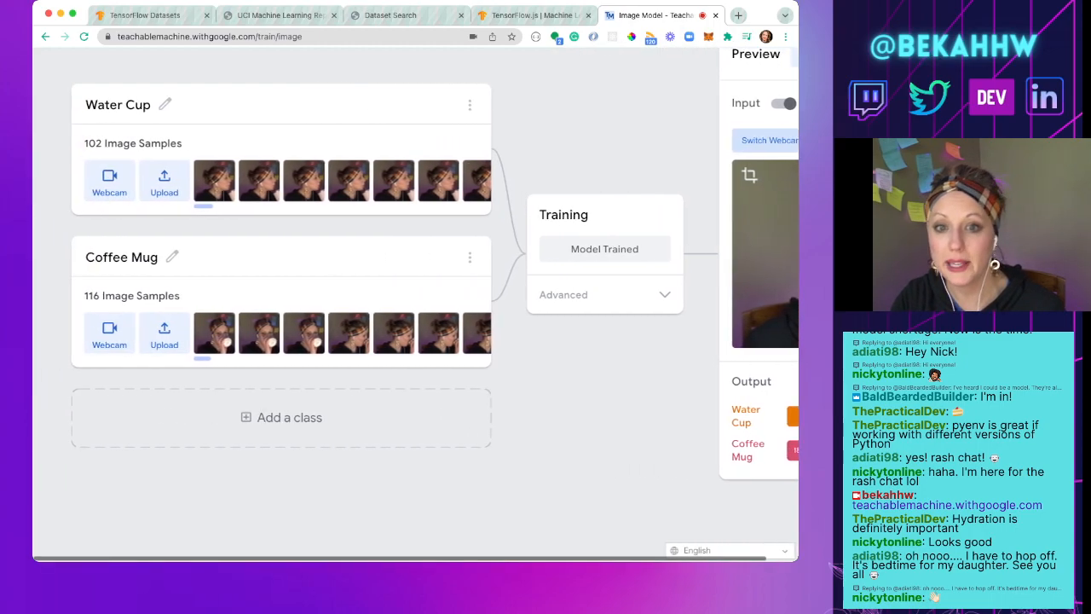
{"action": "left_click", "coordinate": [108, 180]}
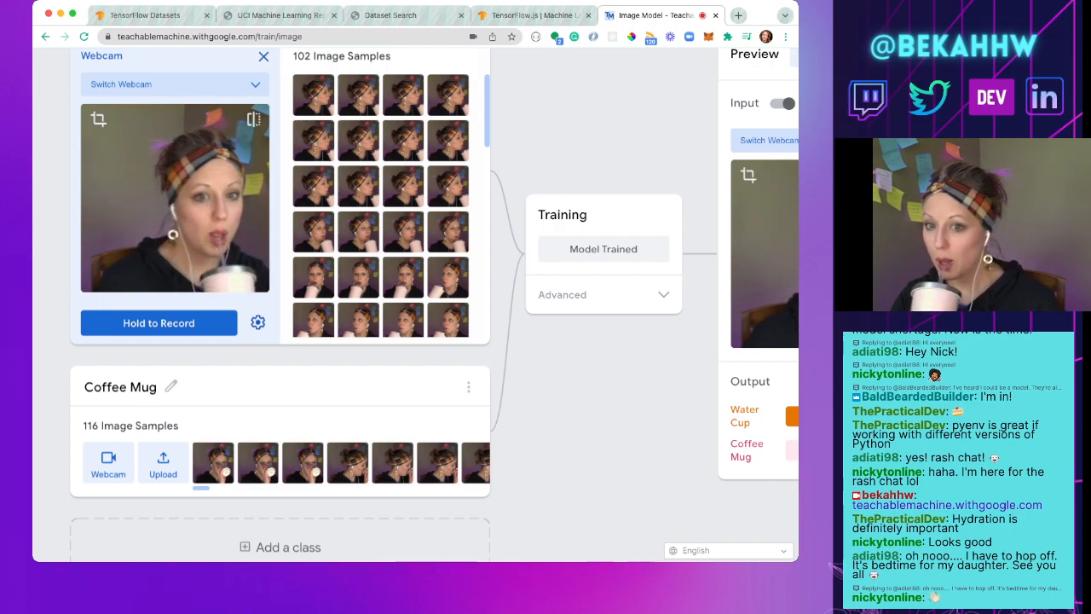
{"action": "left_click_drag", "start_coordinate": [158, 322], "coordinate": [158, 322]}
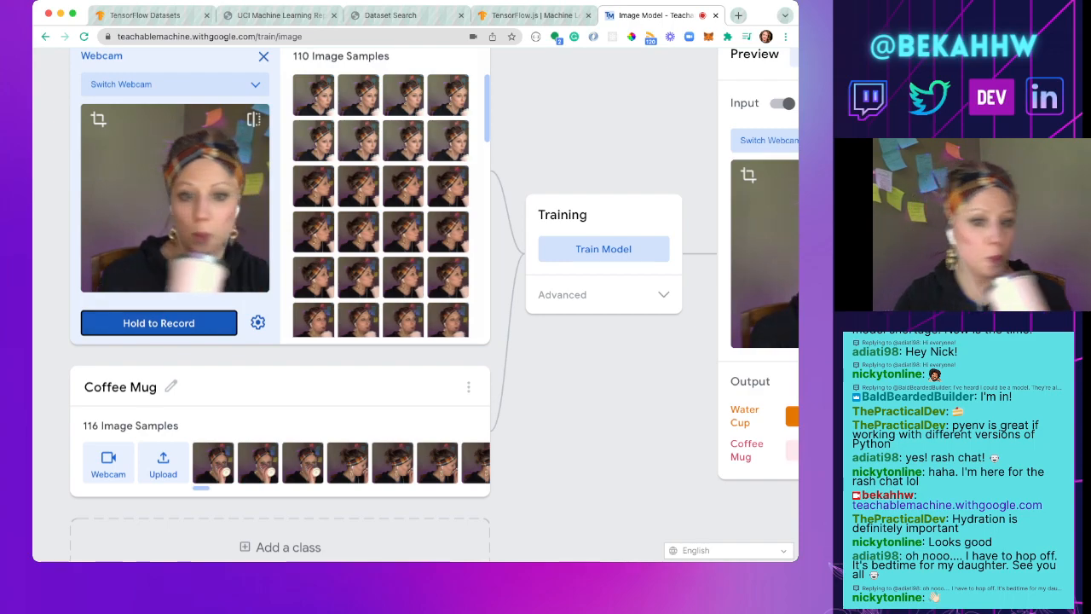
{"action": "left_click_drag", "start_coordinate": [158, 323], "coordinate": [159, 323]}
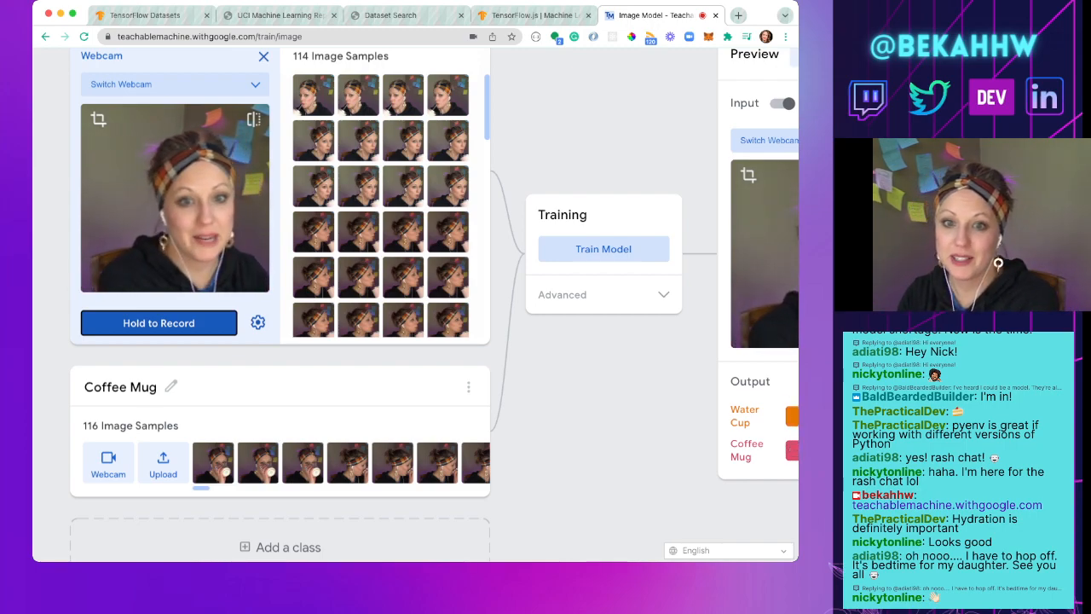
Step: Add a third class to the model below the Coffee Mug class
{"action": "scroll", "coordinate": [415, 304], "scroll_direction": "right", "scroll_amount": 5}
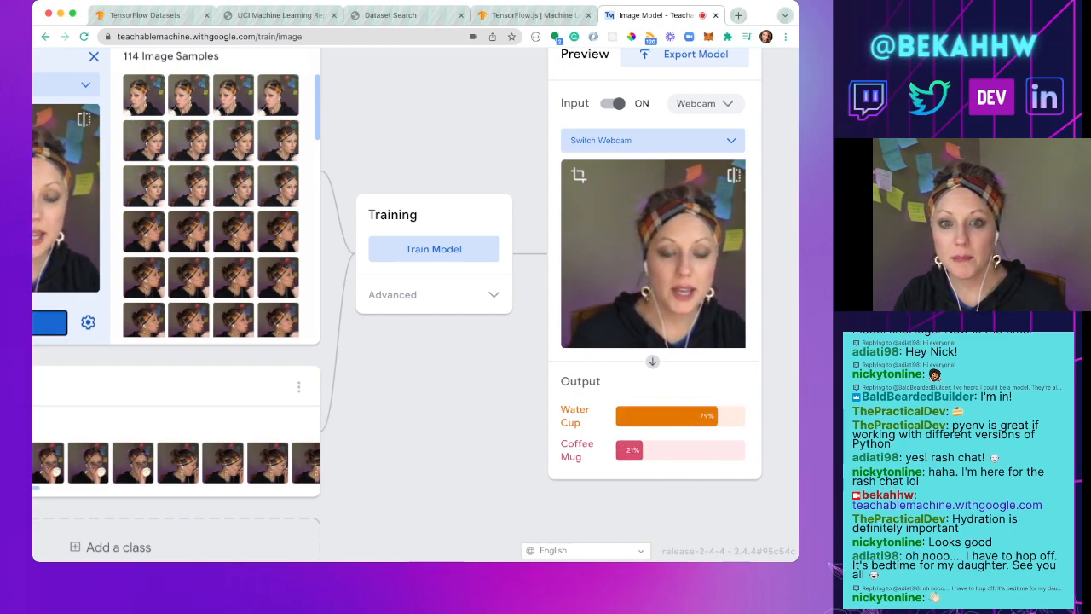
{"action": "scroll", "coordinate": [176, 298], "scroll_direction": "down", "scroll_amount": 1}
{"action": "scroll", "coordinate": [415, 304], "scroll_direction": "left", "scroll_amount": 4}
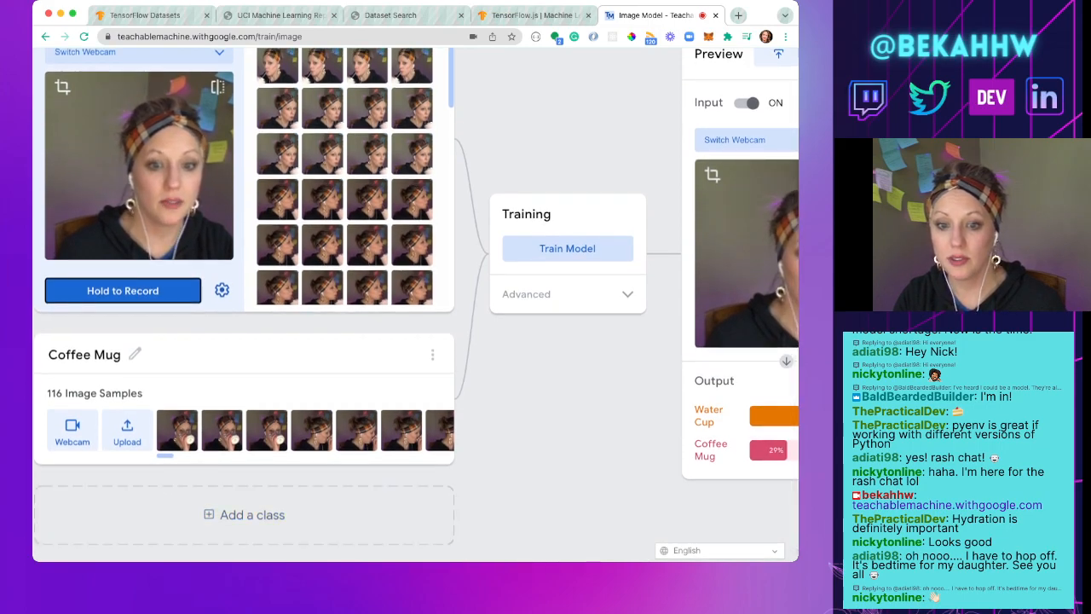
{"action": "left_click", "coordinate": [252, 512]}
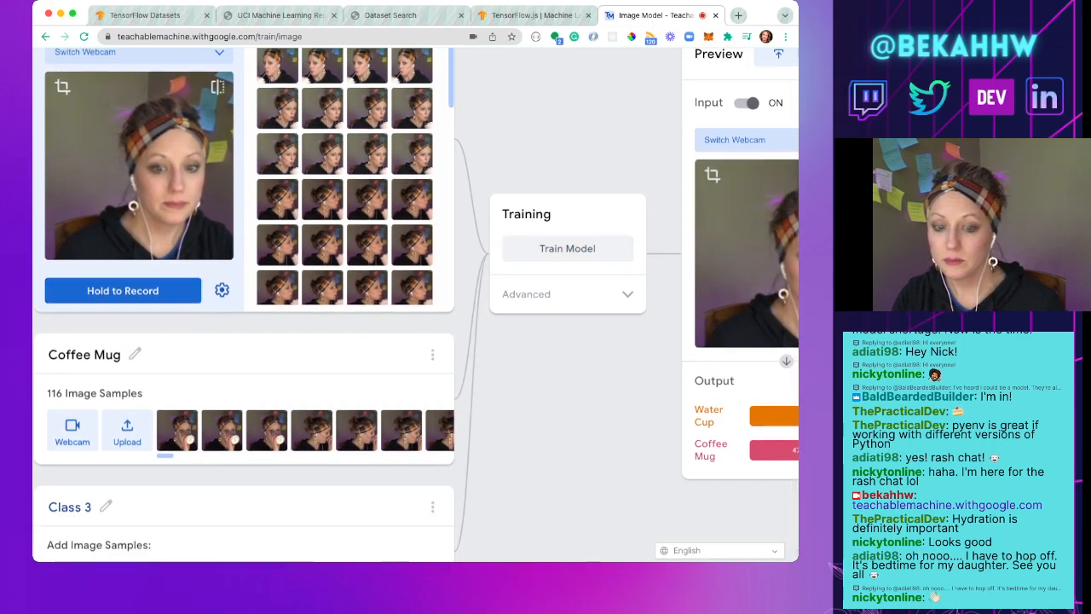
{"action": "left_click", "coordinate": [106, 506]}
{"action": "type", "text": "No"}
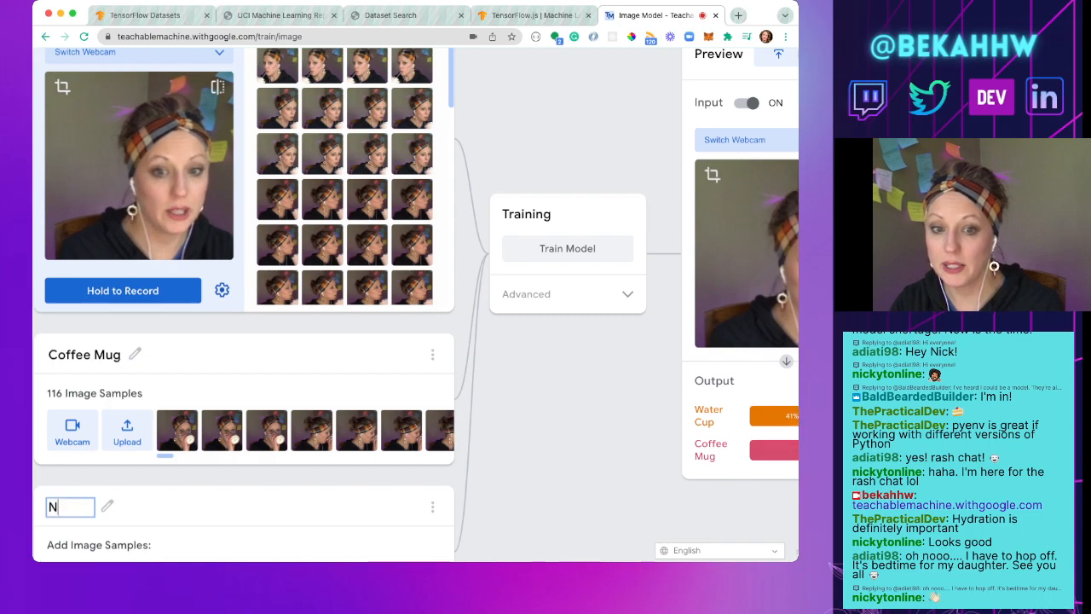
{"action": "key", "text": "BackSpace"}
{"action": "key", "text": "BackSpace"}
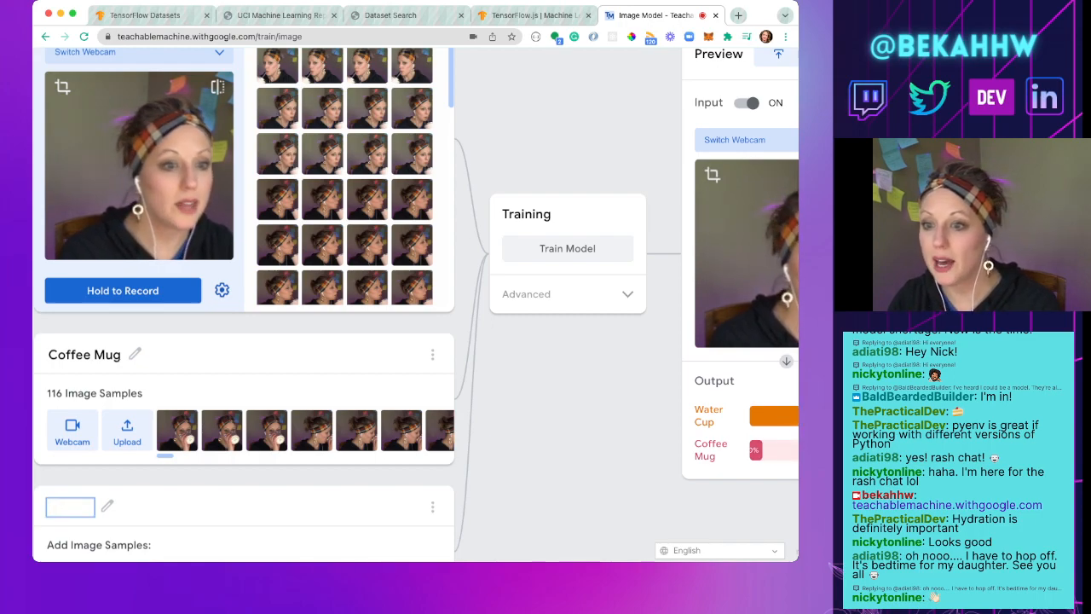
{"action": "key", "text": "Return"}
Step: Examine the live preview's output and look over the samples of the Water Cup, Coffee Mug and third classes
{"action": "scroll", "coordinate": [415, 305], "scroll_direction": "right", "scroll_amount": 3}
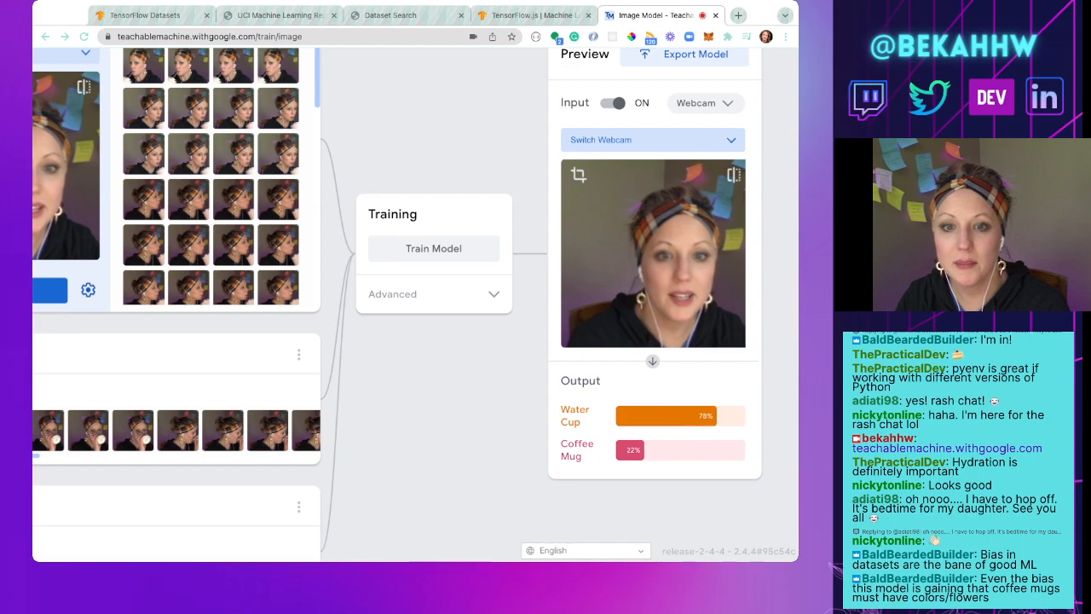
{"action": "scroll", "coordinate": [415, 305], "scroll_direction": "left", "scroll_amount": 4}
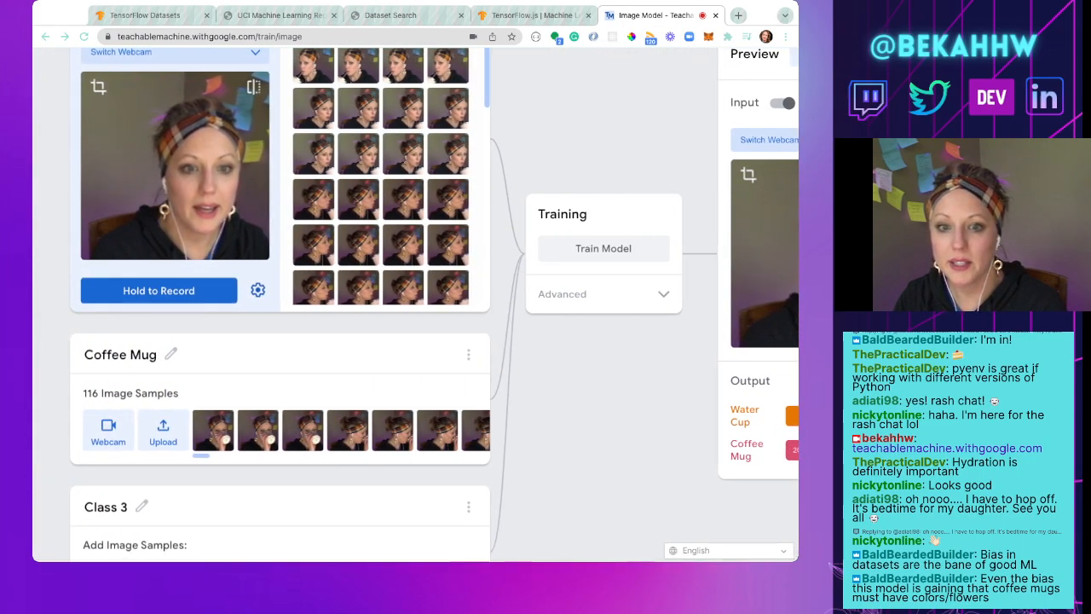
{"action": "scroll", "coordinate": [415, 305], "scroll_direction": "up", "scroll_amount": 2}
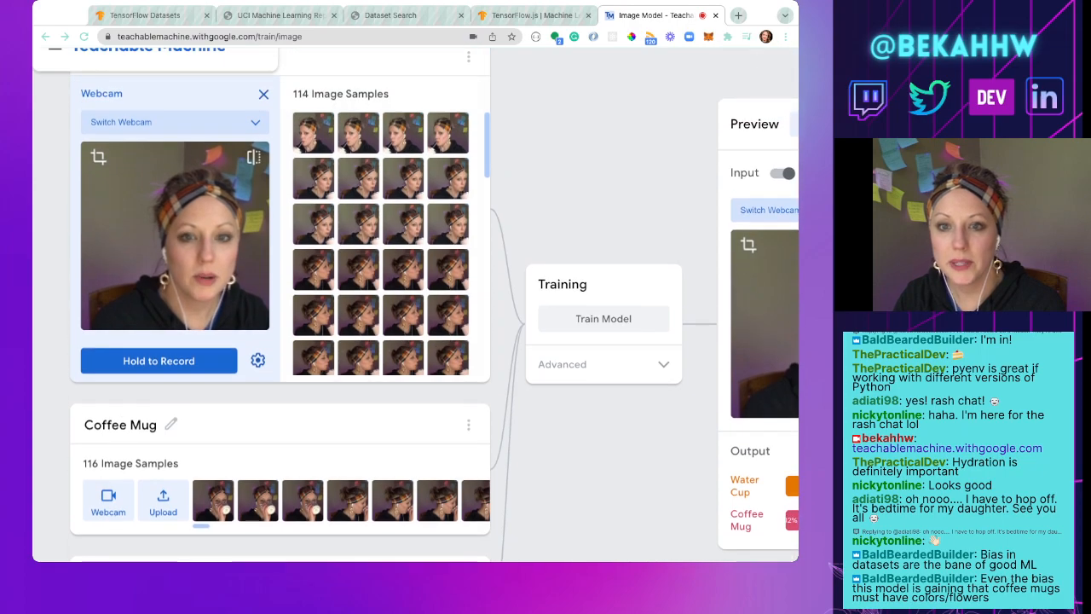
{"action": "scroll", "coordinate": [415, 305], "scroll_direction": "up", "scroll_amount": 1}
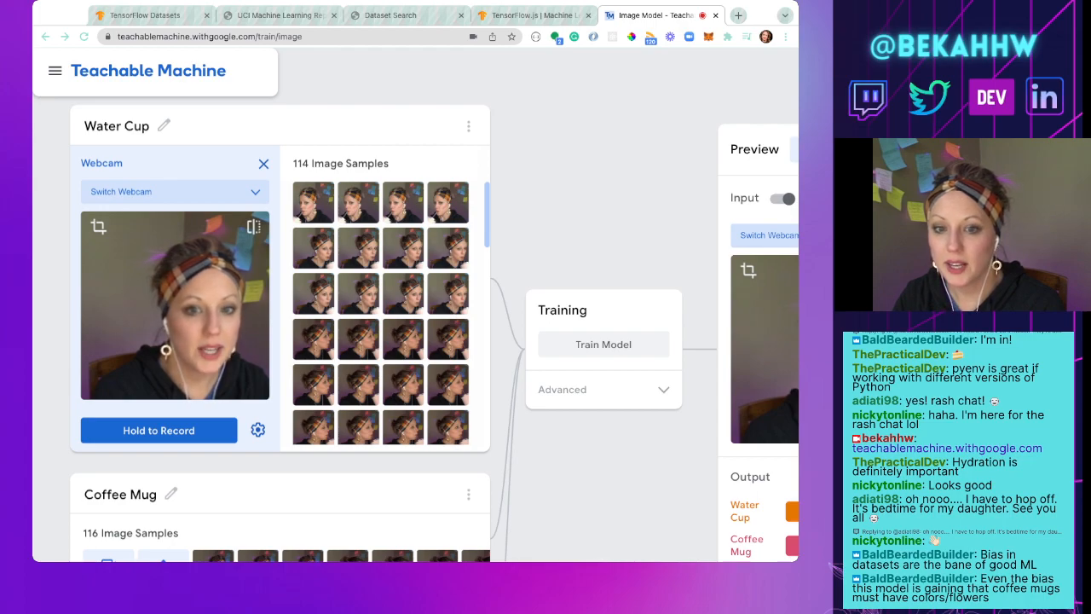
{"action": "scroll", "coordinate": [416, 305], "scroll_direction": "down", "scroll_amount": 1}
{"action": "scroll", "coordinate": [415, 305], "scroll_direction": "down", "scroll_amount": 3}
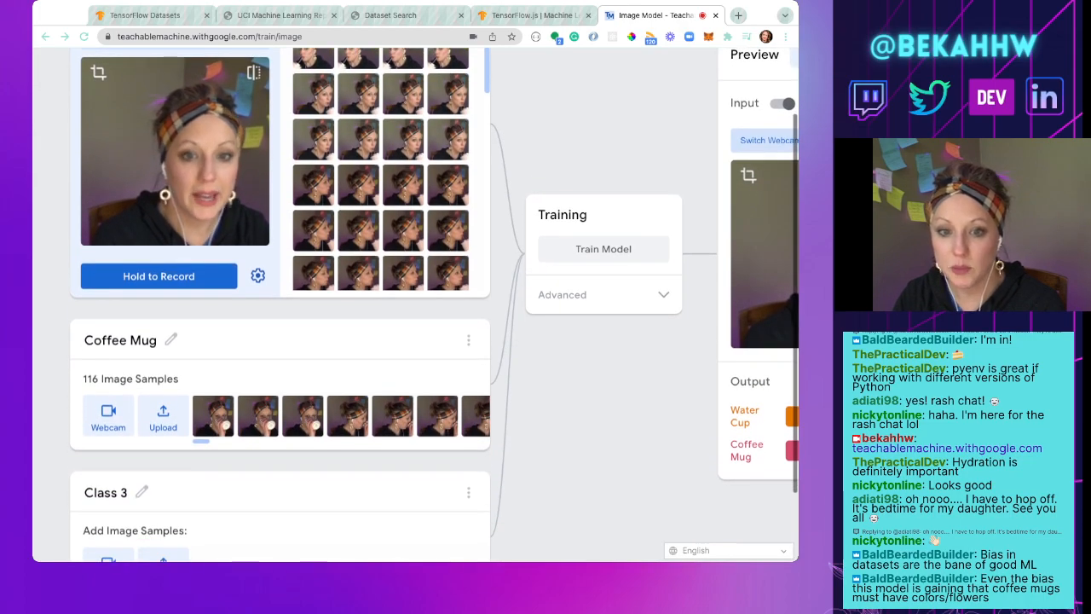
{"action": "scroll", "coordinate": [416, 306], "scroll_direction": "down", "scroll_amount": 1}
{"action": "scroll", "coordinate": [416, 305], "scroll_direction": "down", "scroll_amount": 3}
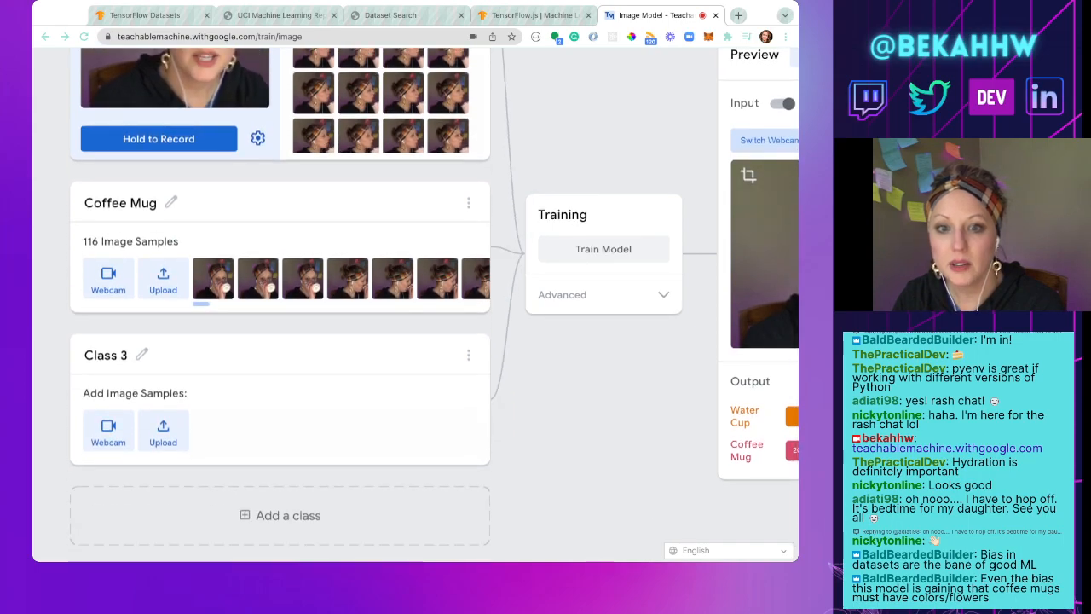
Step: View the first Coffee Mug sample enlarged and check which options are available for the Coffee Mug class
{"action": "left_click", "coordinate": [205, 271]}
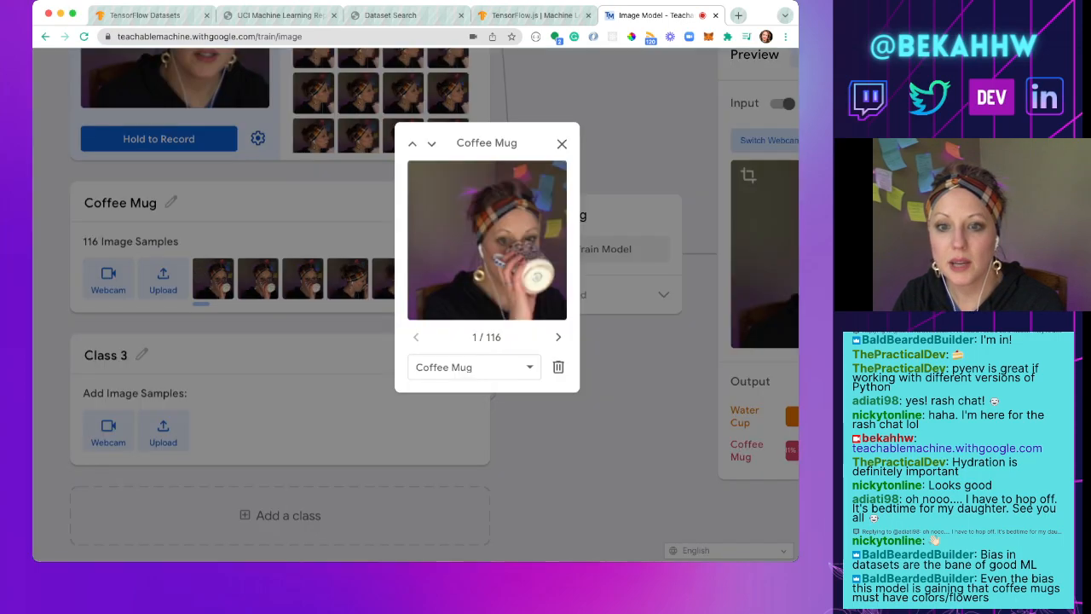
{"action": "key", "text": "Escape"}
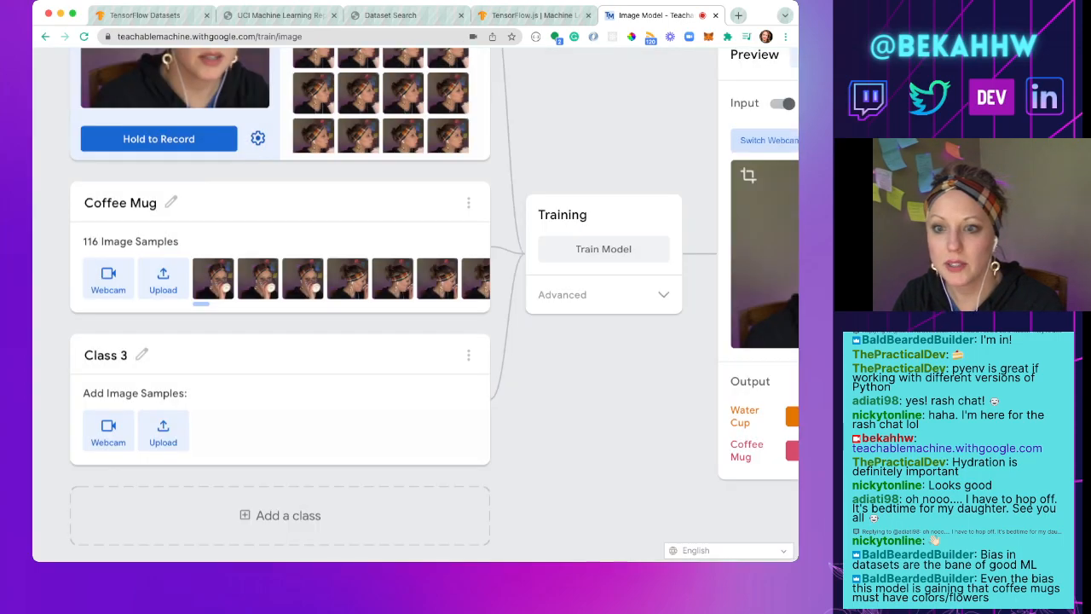
{"action": "left_click", "coordinate": [468, 202]}
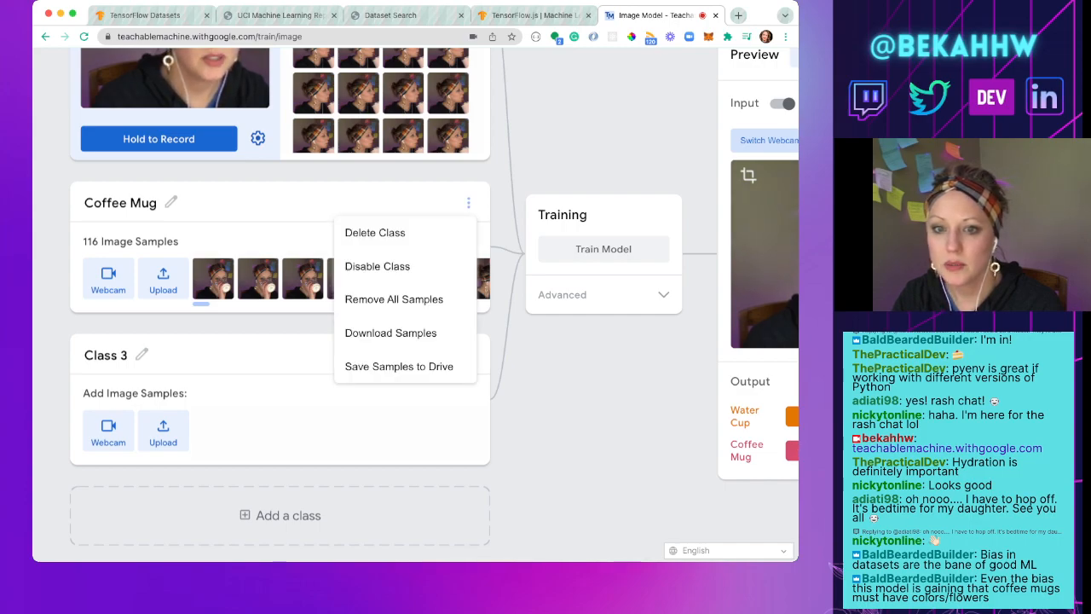
{"action": "key", "text": "Escape"}
{"action": "scroll", "coordinate": [213, 279], "scroll_direction": "right", "scroll_amount": 1}
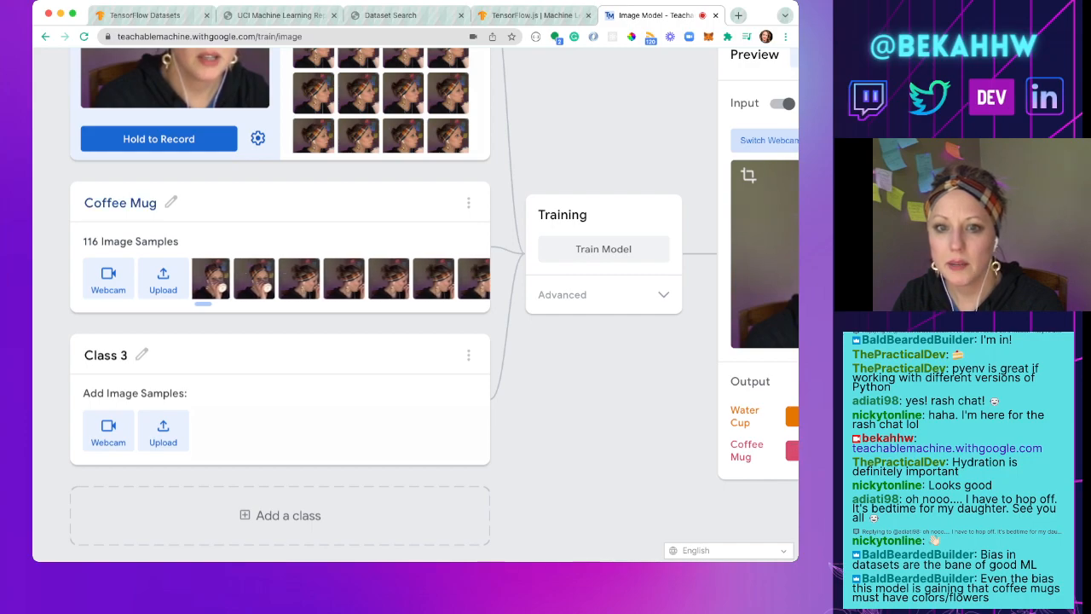
{"action": "left_click", "coordinate": [127, 203]}
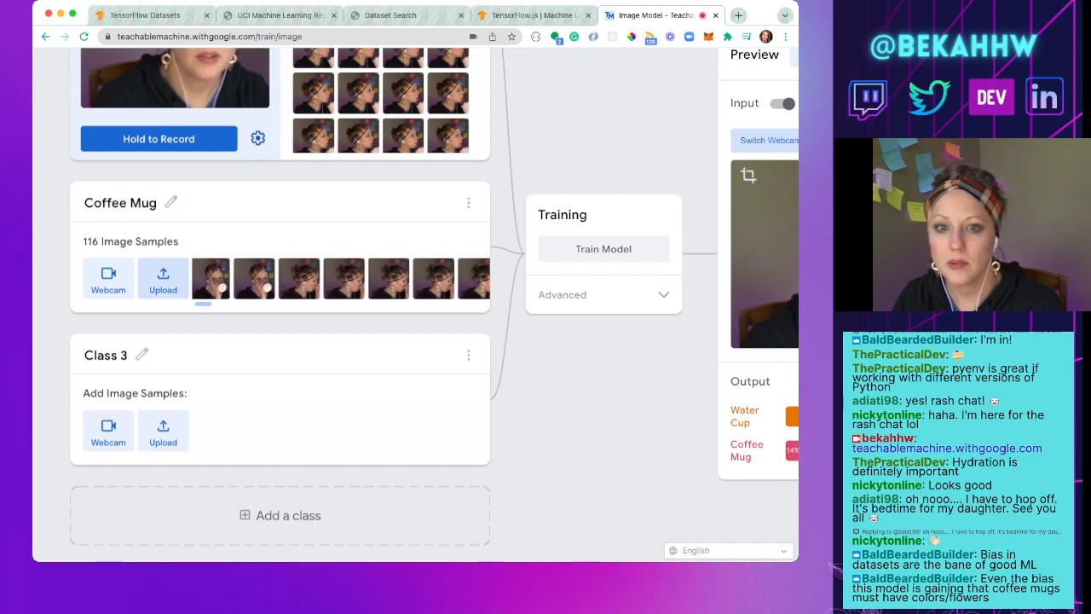
Step: Expand the Coffee Mug class and look through its recorded image samples
{"action": "left_click", "coordinate": [108, 278]}
{"action": "scroll", "coordinate": [403, 252], "scroll_direction": "up", "scroll_amount": 2}
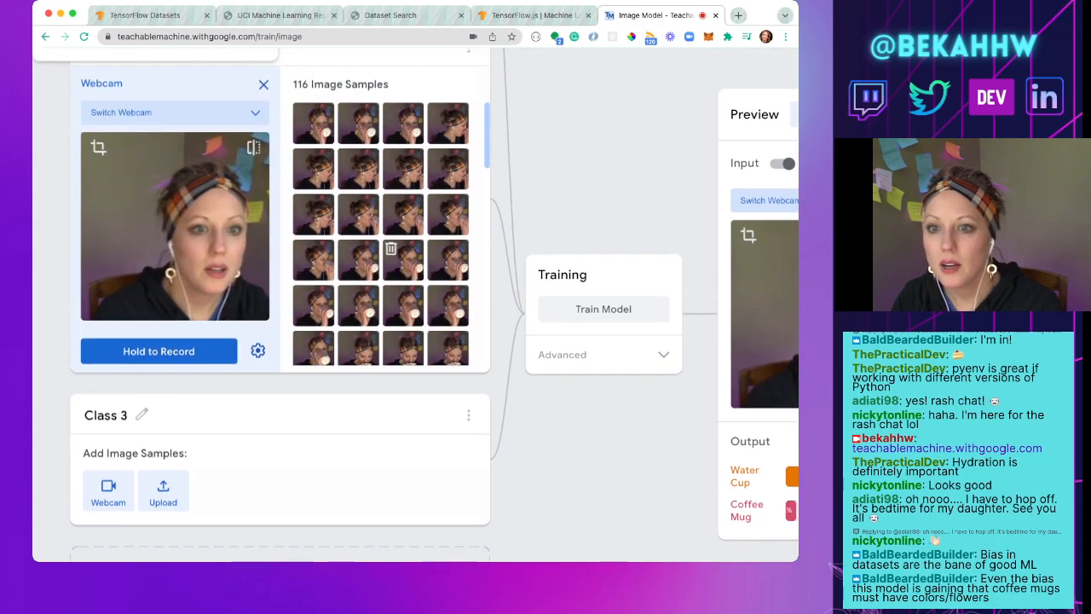
{"action": "scroll", "coordinate": [403, 252], "scroll_direction": "down", "scroll_amount": 2}
{"action": "scroll", "coordinate": [392, 213], "scroll_direction": "down", "scroll_amount": 3}
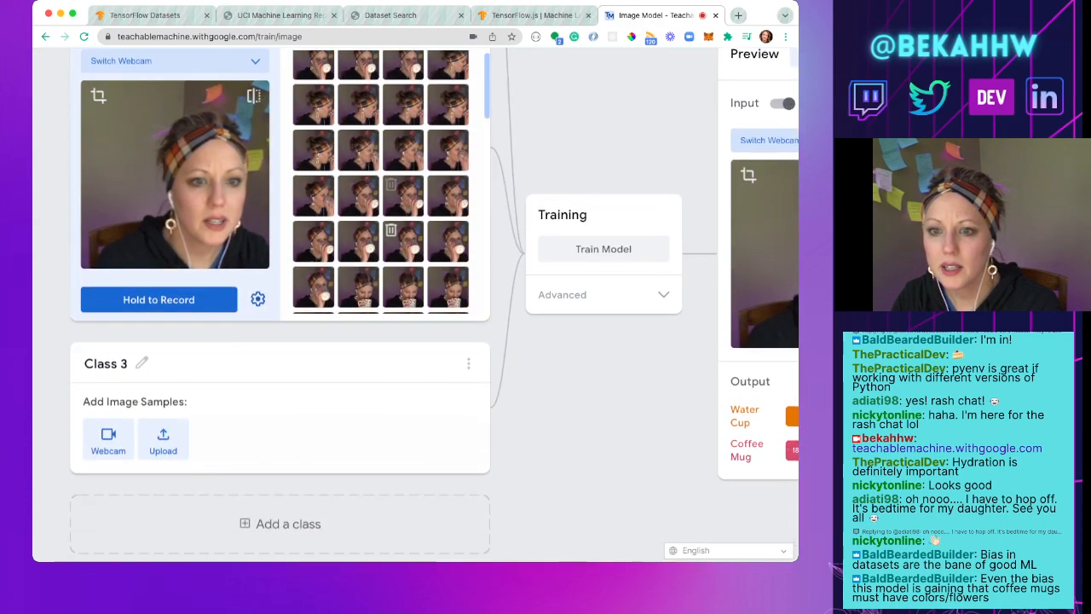
{"action": "scroll", "coordinate": [390, 221], "scroll_direction": "down", "scroll_amount": 2}
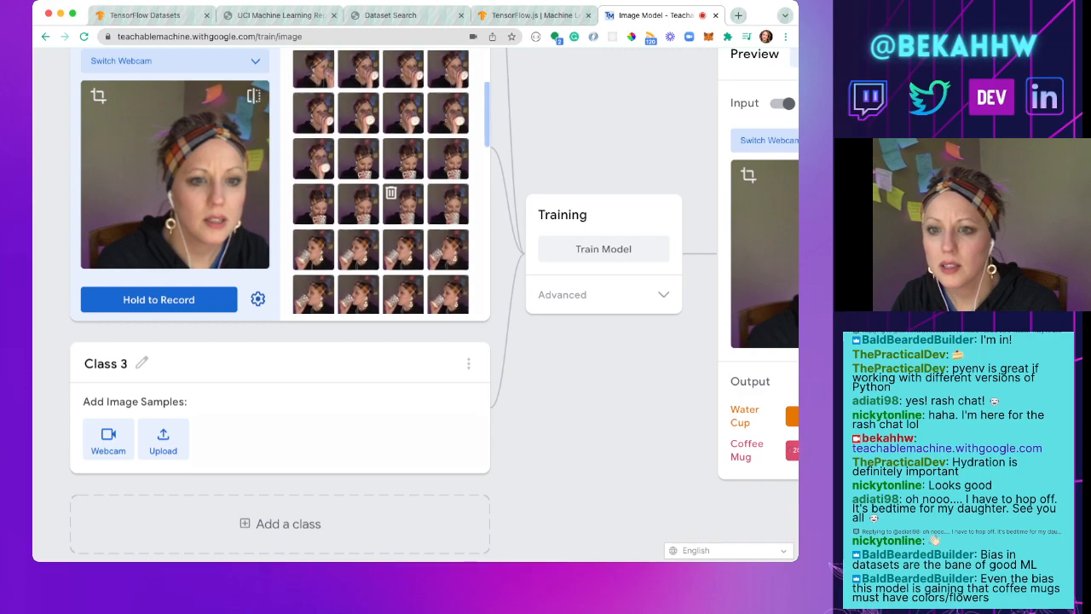
{"action": "scroll", "coordinate": [391, 222], "scroll_direction": "down", "scroll_amount": 3}
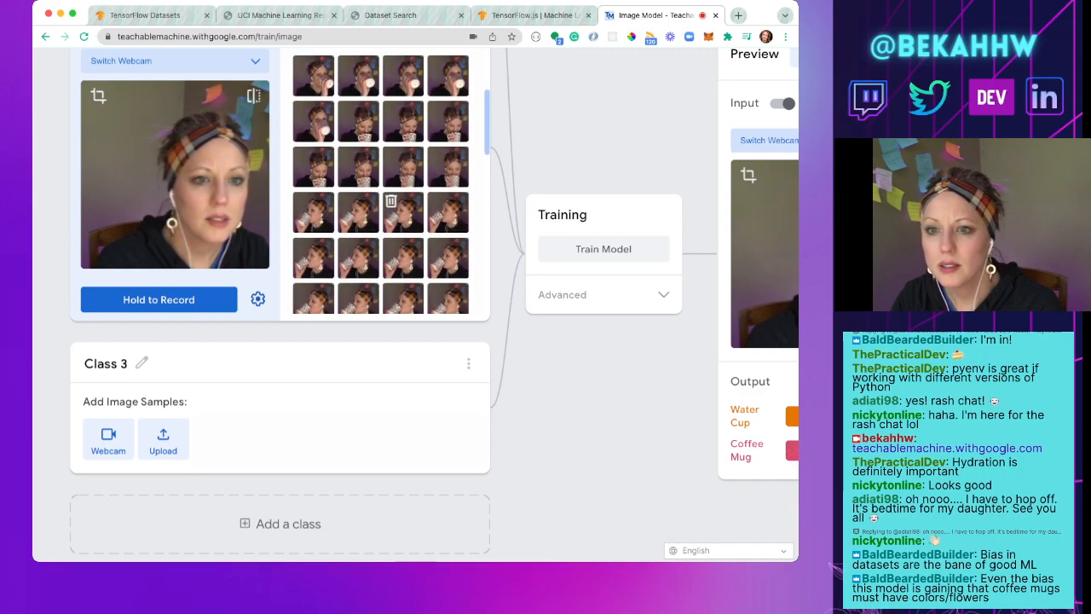
{"action": "scroll", "coordinate": [390, 223], "scroll_direction": "down", "scroll_amount": 3}
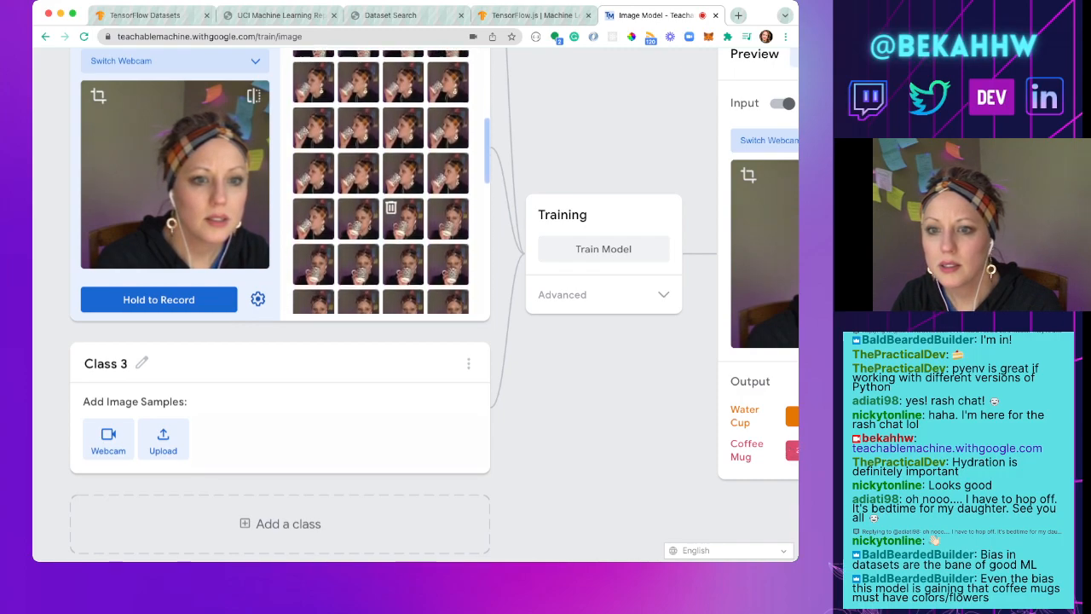
Step: Look through more Coffee Mug samples and examine the live preview's output with and without the cup in view
{"action": "scroll", "coordinate": [390, 223], "scroll_direction": "down", "scroll_amount": 3}
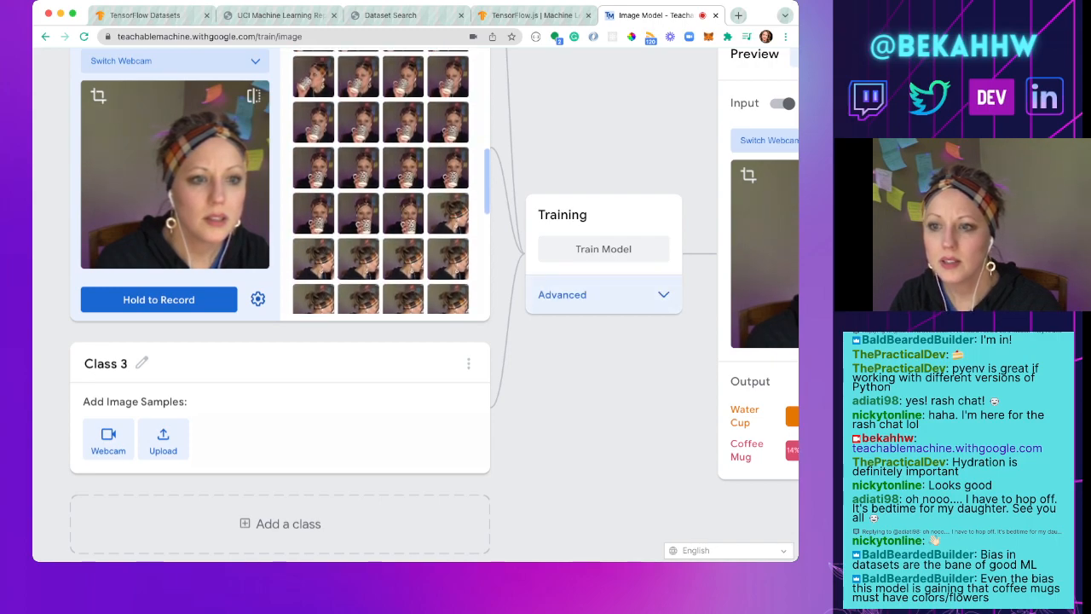
{"action": "scroll", "coordinate": [390, 224], "scroll_direction": "right", "scroll_amount": 3}
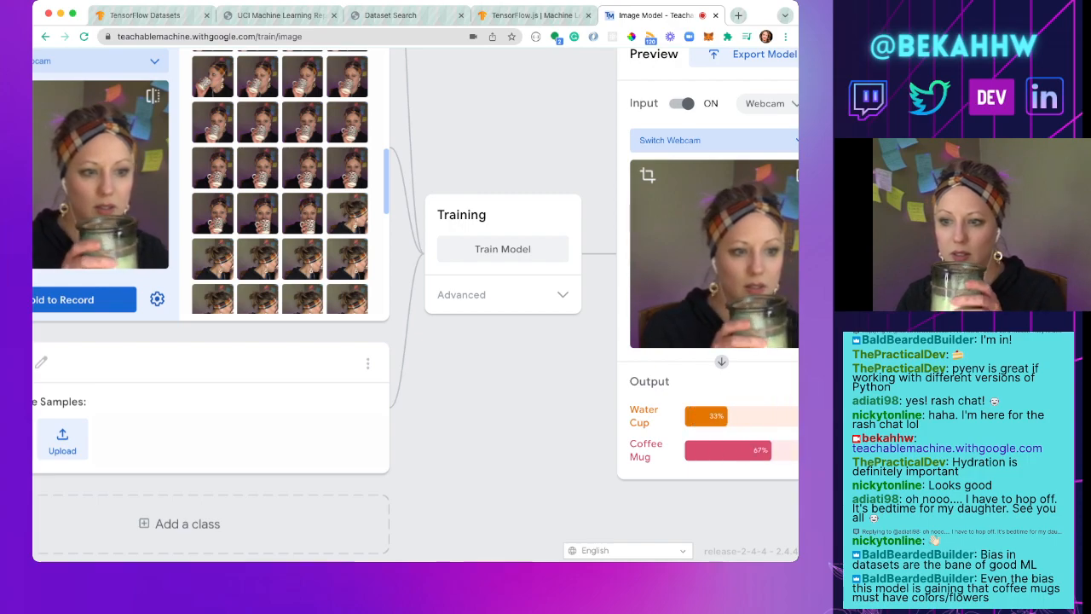
{"action": "scroll", "coordinate": [391, 223], "scroll_direction": "right", "scroll_amount": 1}
{"action": "scroll", "coordinate": [416, 305], "scroll_direction": "right", "scroll_amount": 2}
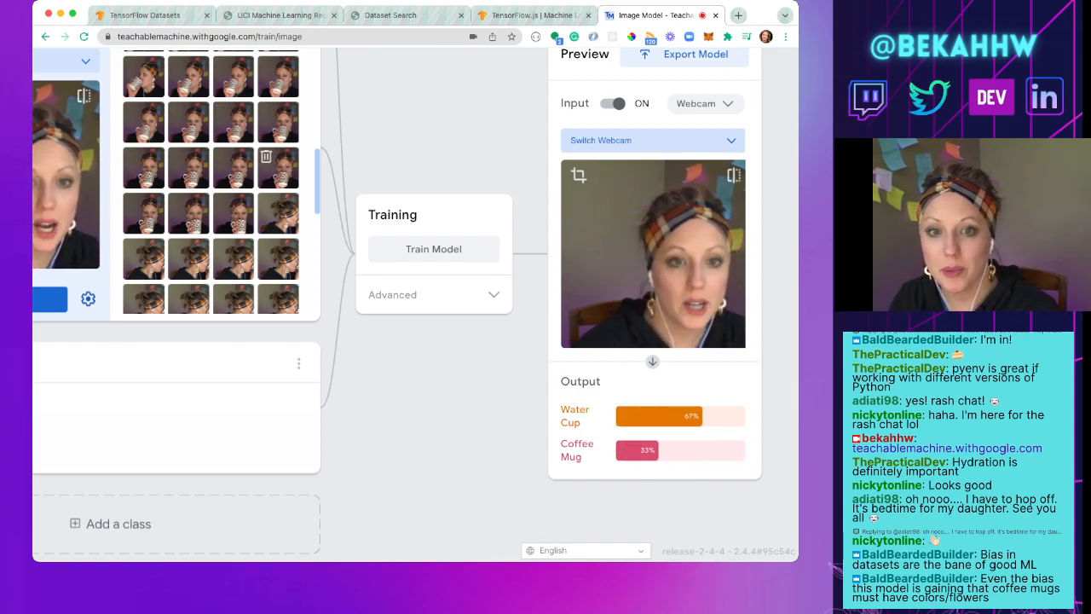
{"action": "scroll", "coordinate": [256, 171], "scroll_direction": "left", "scroll_amount": 3}
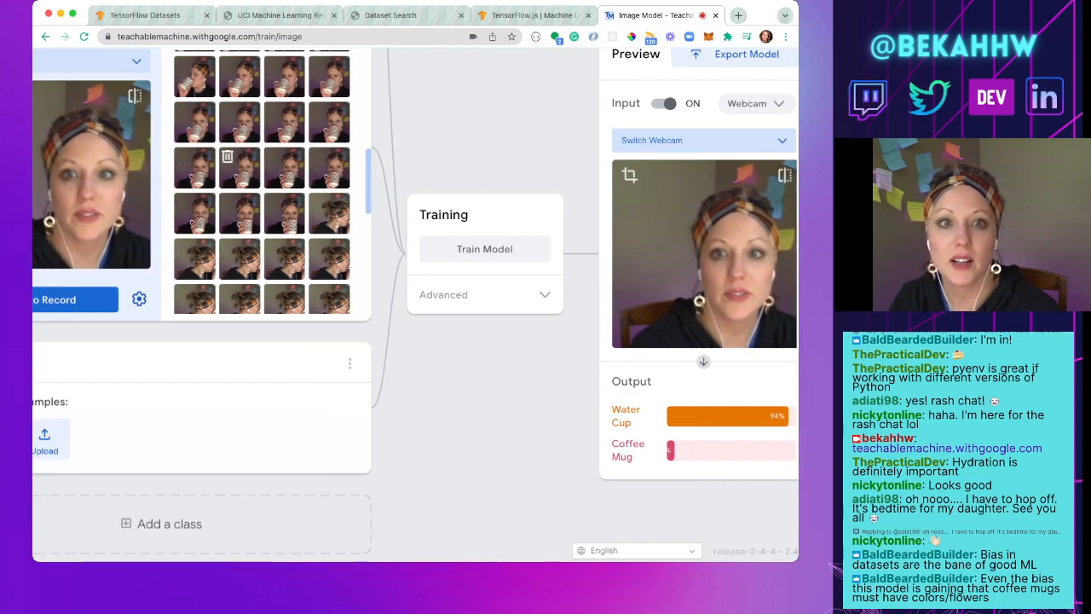
{"action": "scroll", "coordinate": [227, 162], "scroll_direction": "left", "scroll_amount": 2}
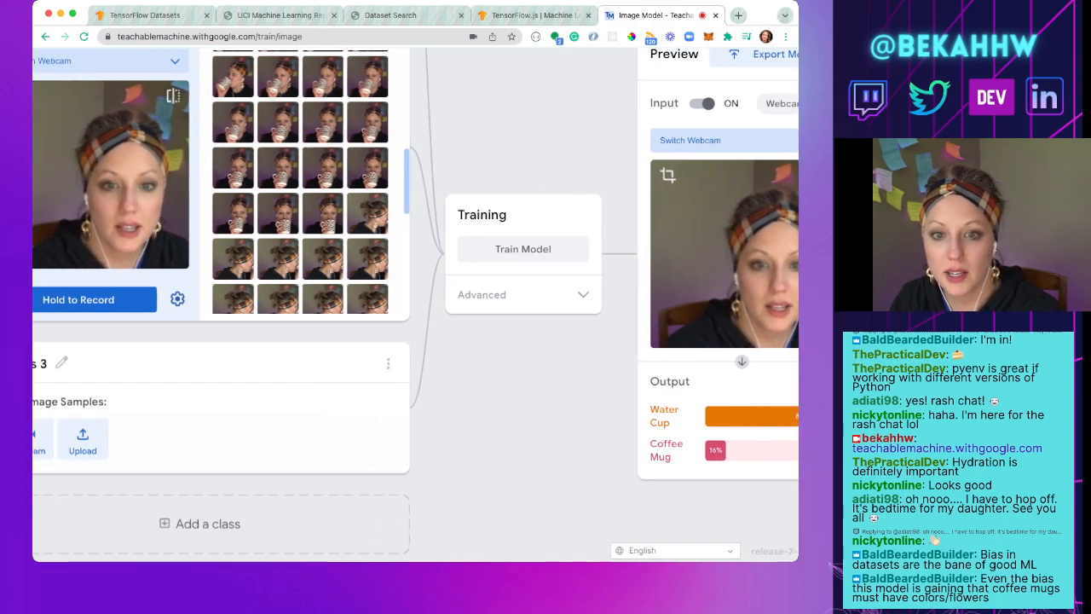
{"action": "scroll", "coordinate": [416, 305], "scroll_direction": "left", "scroll_amount": 5}
{"action": "scroll", "coordinate": [416, 305], "scroll_direction": "right", "scroll_amount": 3}
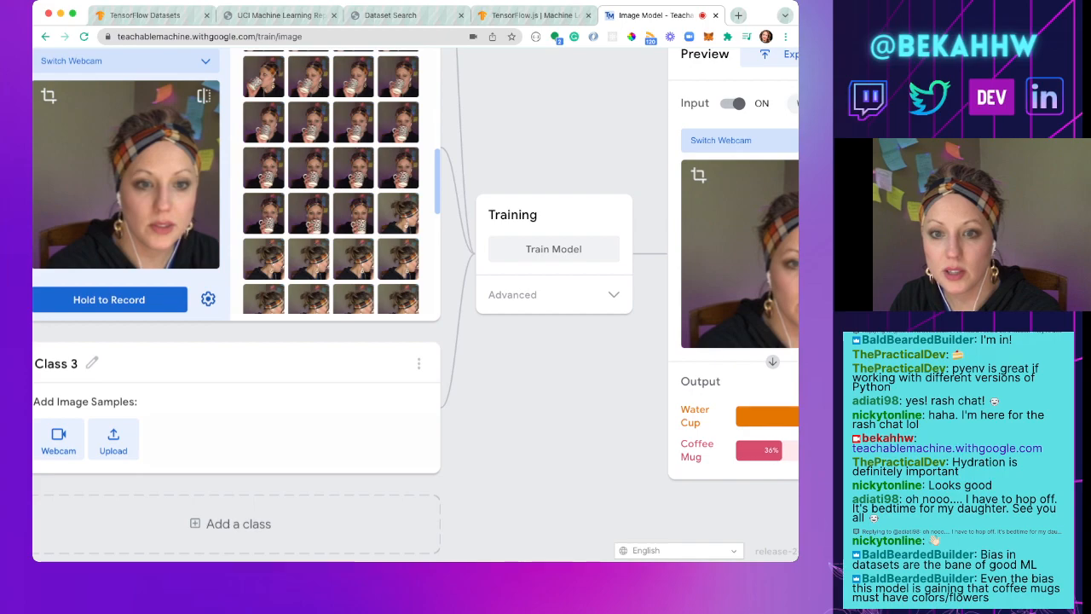
Step: Rename the third class as No Drinks
{"action": "scroll", "coordinate": [416, 306], "scroll_direction": "left", "scroll_amount": 2}
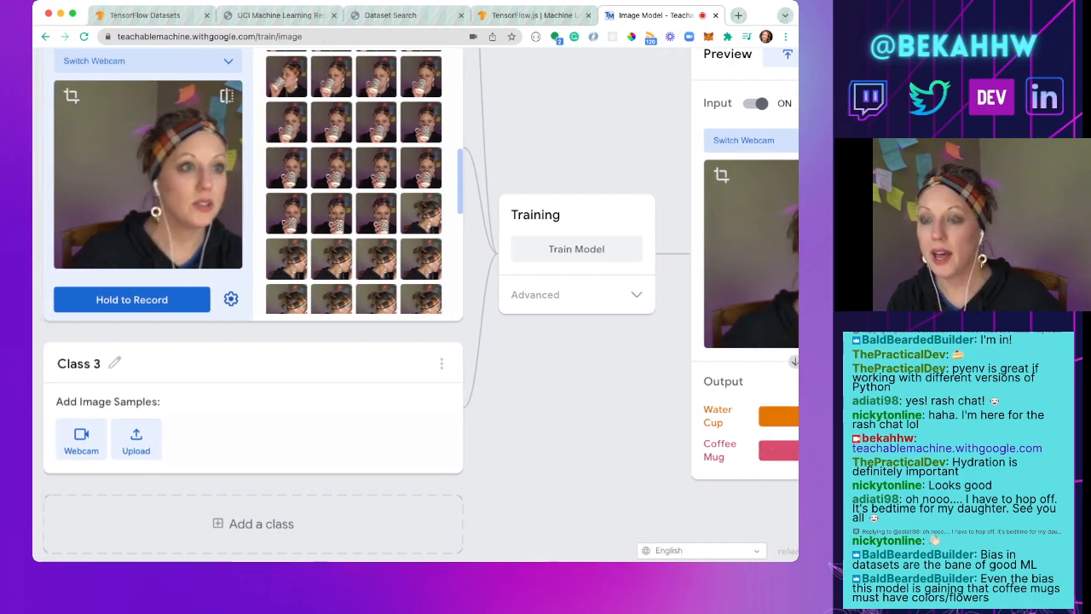
{"action": "left_click", "coordinate": [115, 363]}
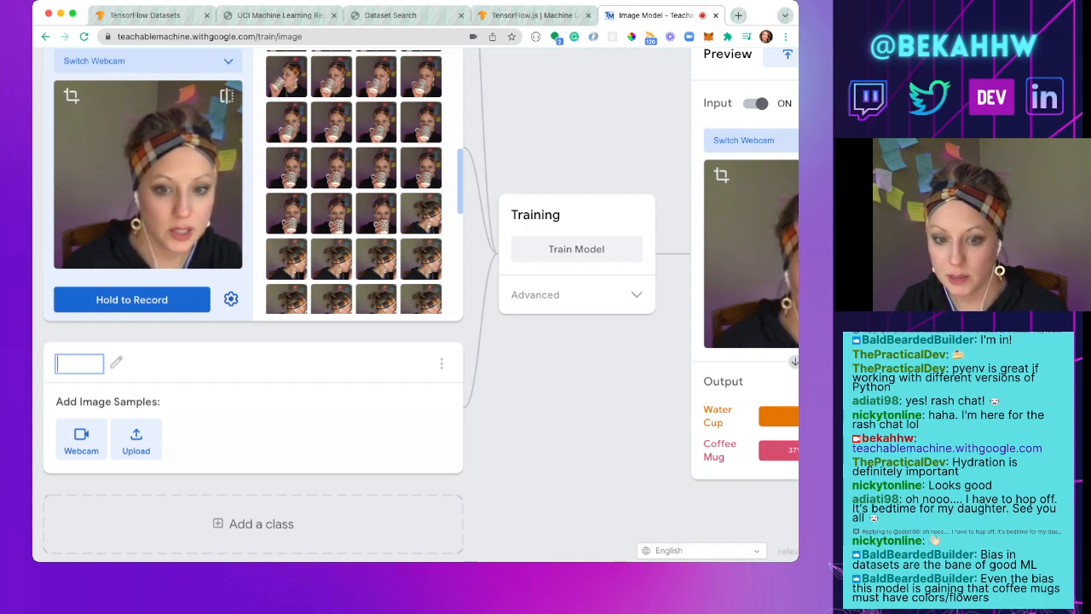
{"action": "type", "text": "No"}
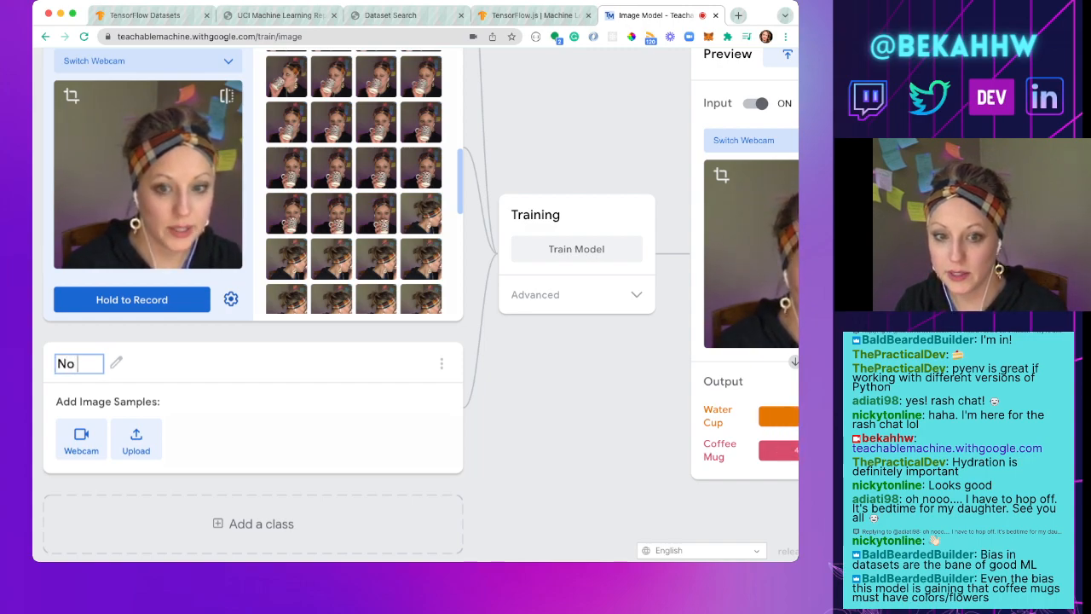
{"action": "type", "text": " Drinks"}
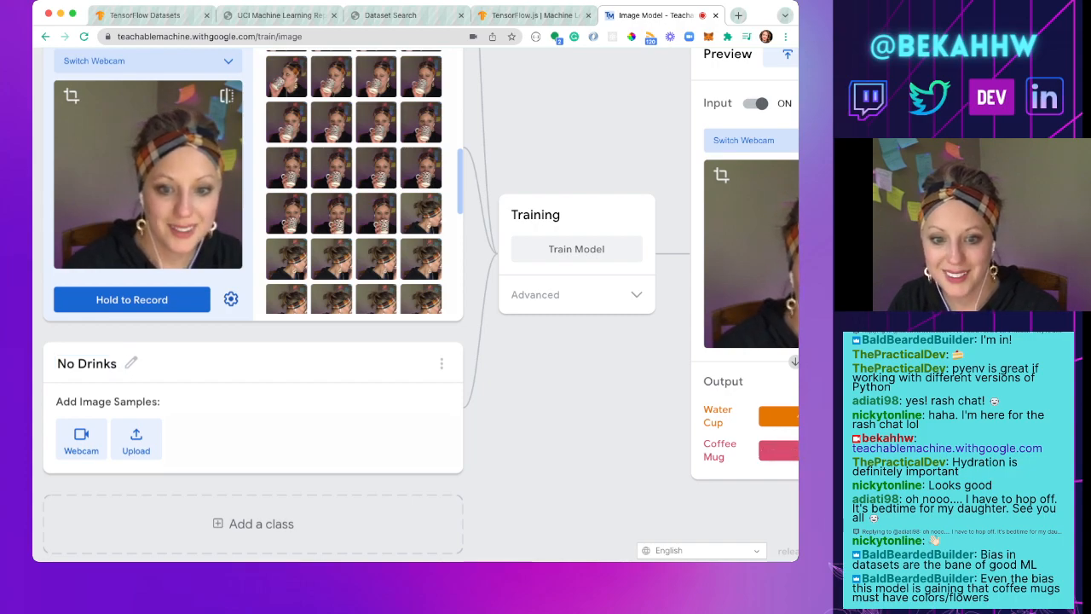
Step: Record about 105 webcam samples without any drink for the No Drinks class, varying head angle and hand position
{"action": "left_click", "coordinate": [81, 440]}
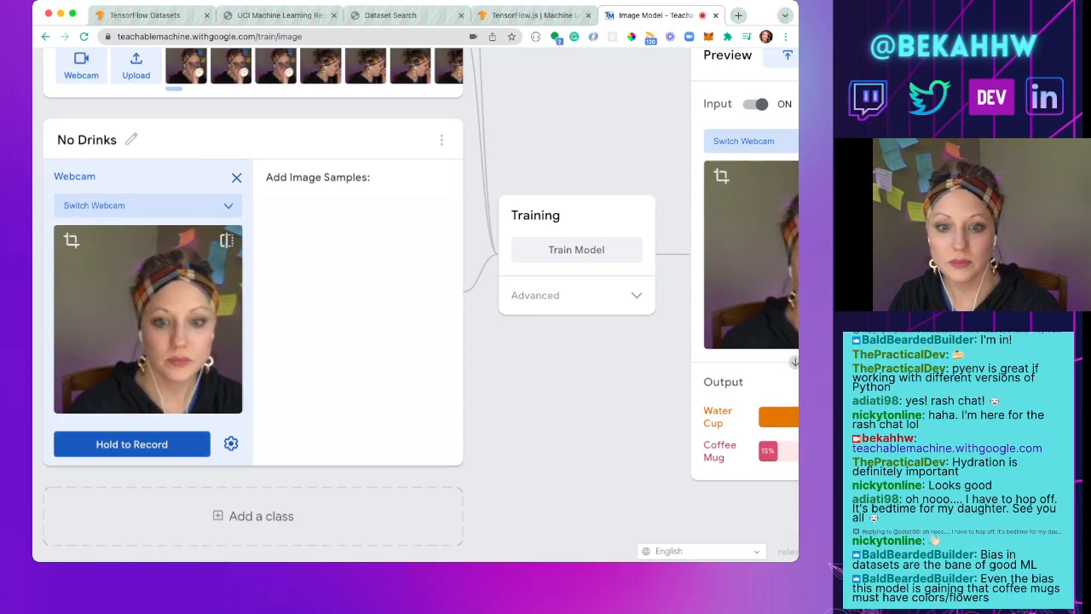
{"action": "left_click_drag", "start_coordinate": [131, 443], "coordinate": [131, 443]}
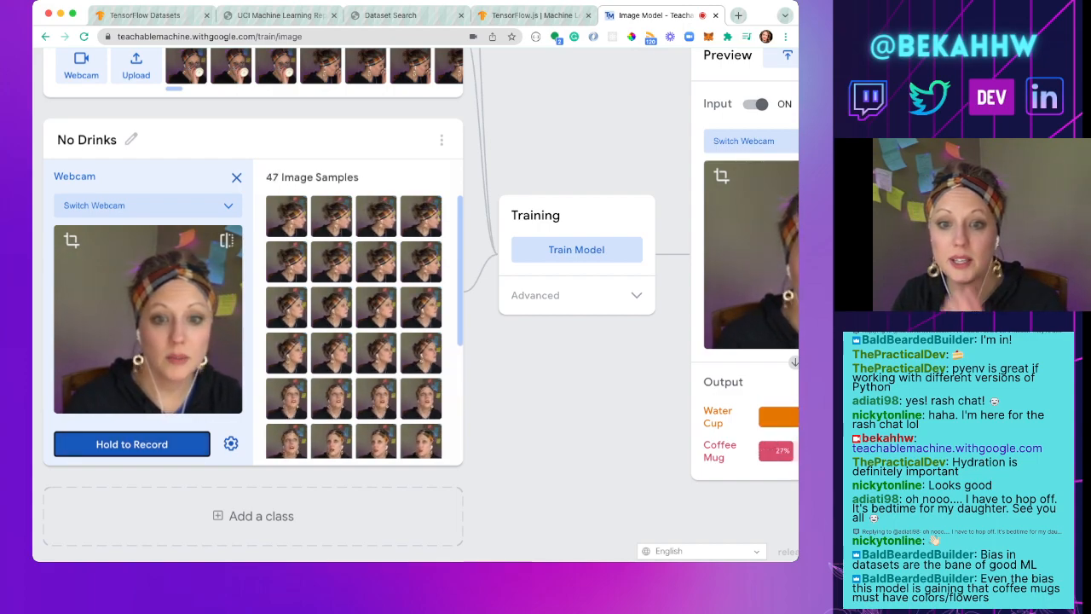
{"action": "left_click_drag", "start_coordinate": [132, 443], "coordinate": [132, 443]}
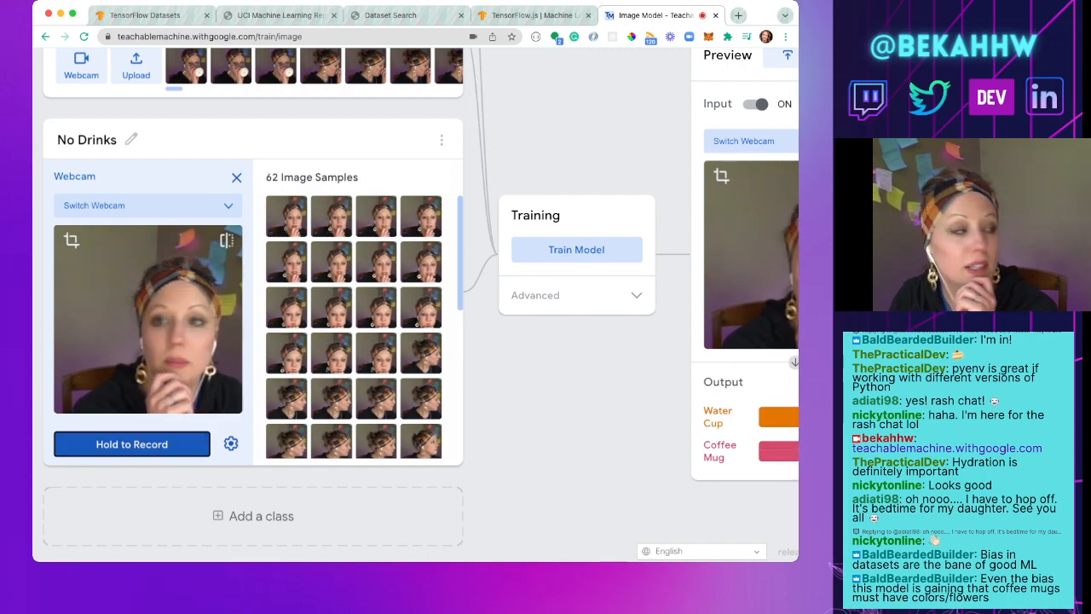
{"action": "left_click", "coordinate": [131, 444]}
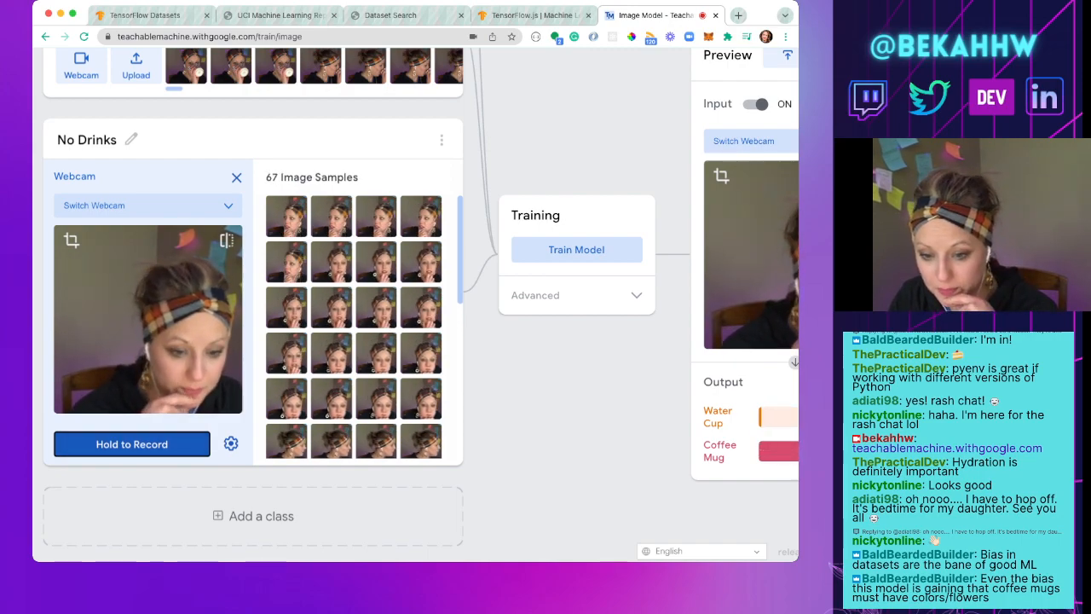
{"action": "left_click_drag", "start_coordinate": [131, 444], "coordinate": [132, 444]}
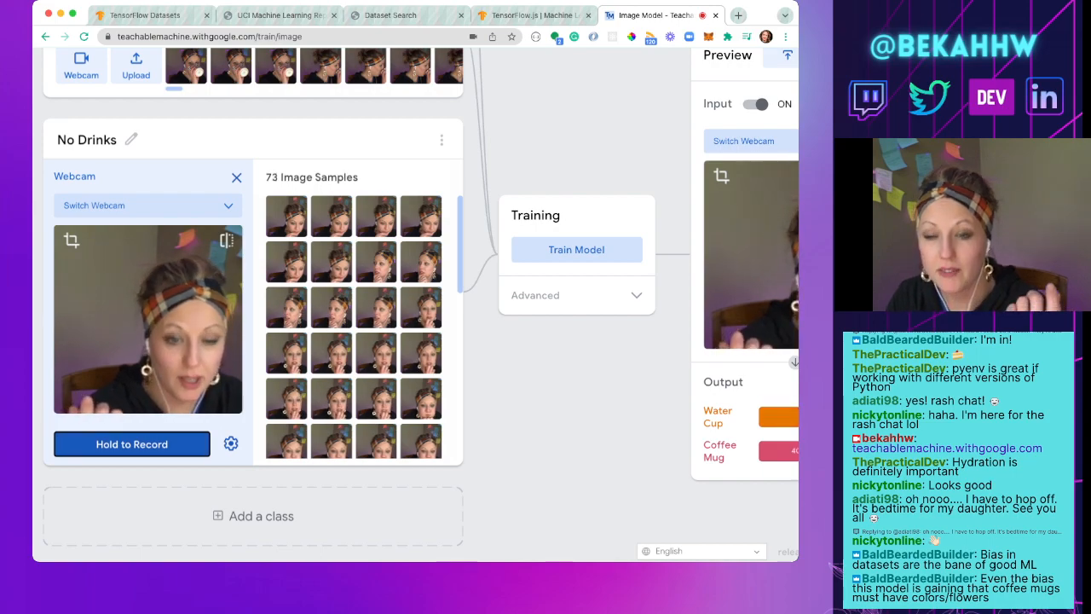
{"action": "left_click_drag", "start_coordinate": [131, 443], "coordinate": [131, 443]}
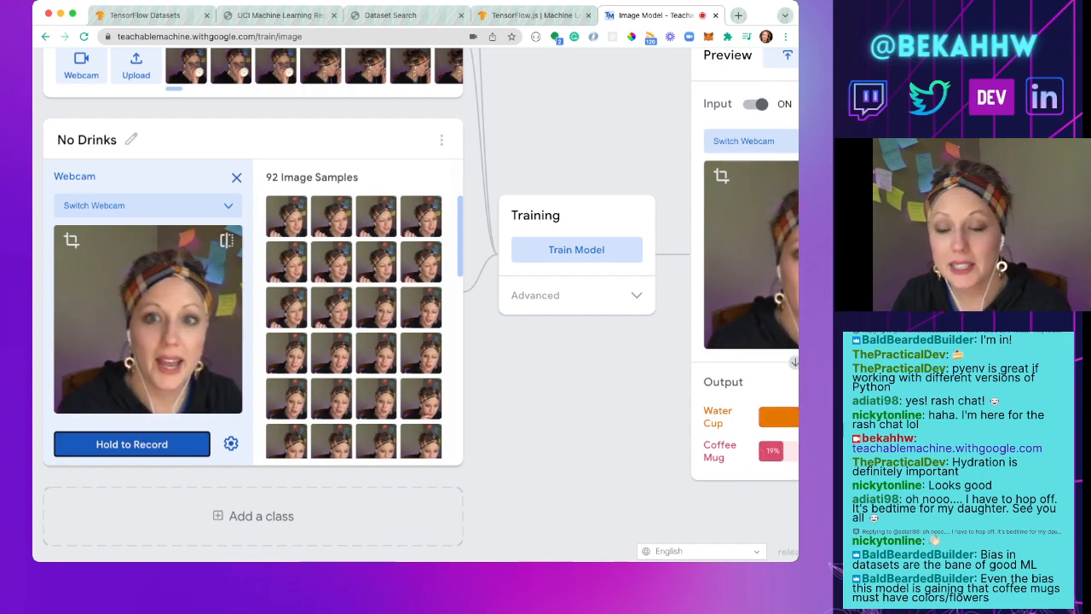
{"action": "left_click_drag", "start_coordinate": [131, 443], "coordinate": [132, 443]}
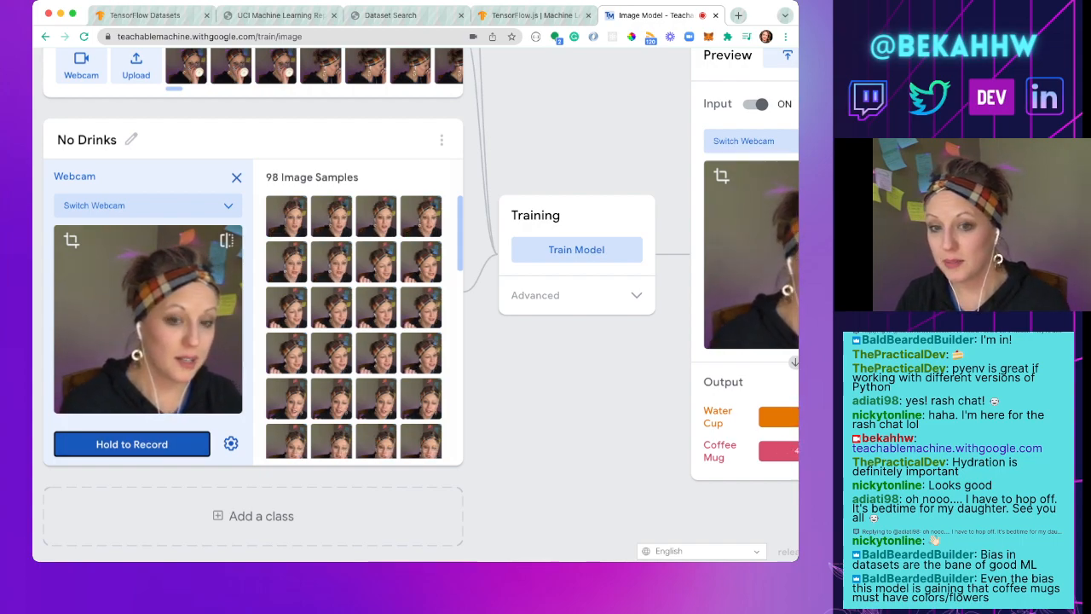
{"action": "left_click", "coordinate": [131, 443]}
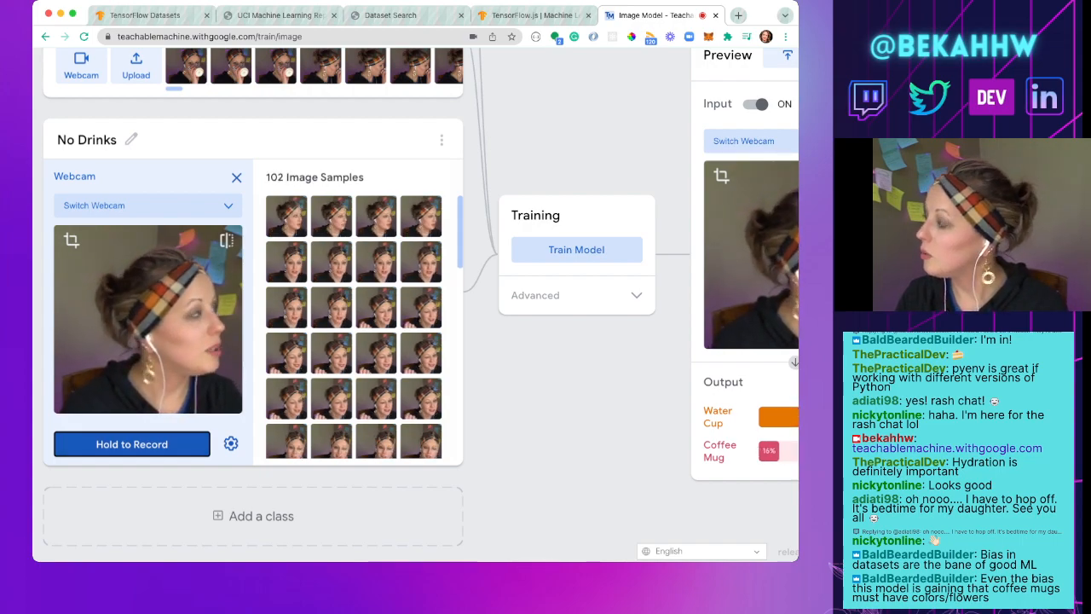
{"action": "left_click", "coordinate": [131, 444]}
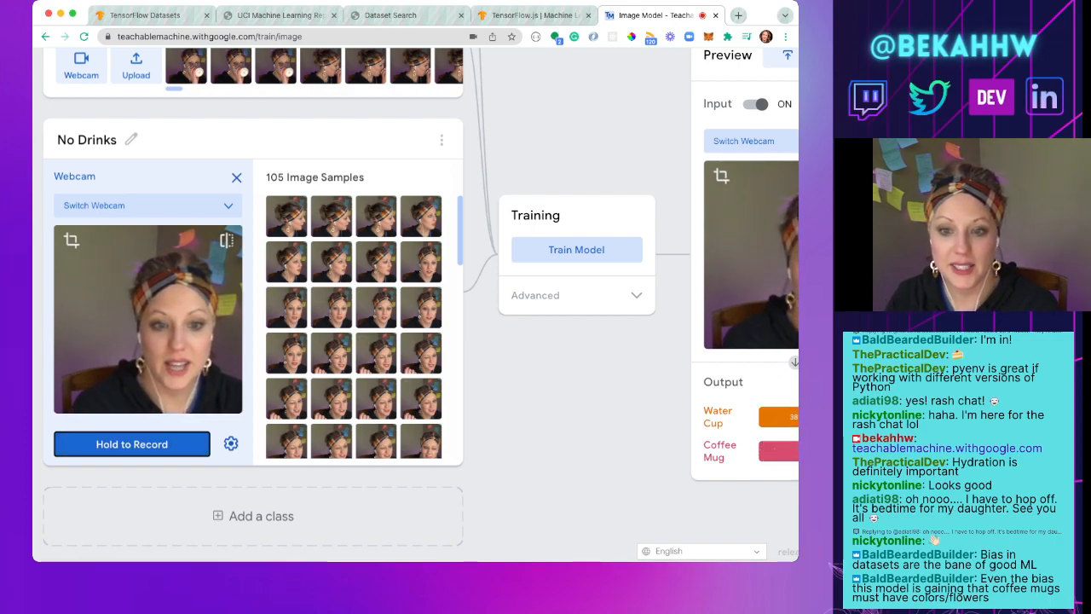
Step: Retrain the model on the Water Cup, Coffee Mug and No Drinks classes
{"action": "scroll", "coordinate": [256, 307], "scroll_direction": "up", "scroll_amount": 5}
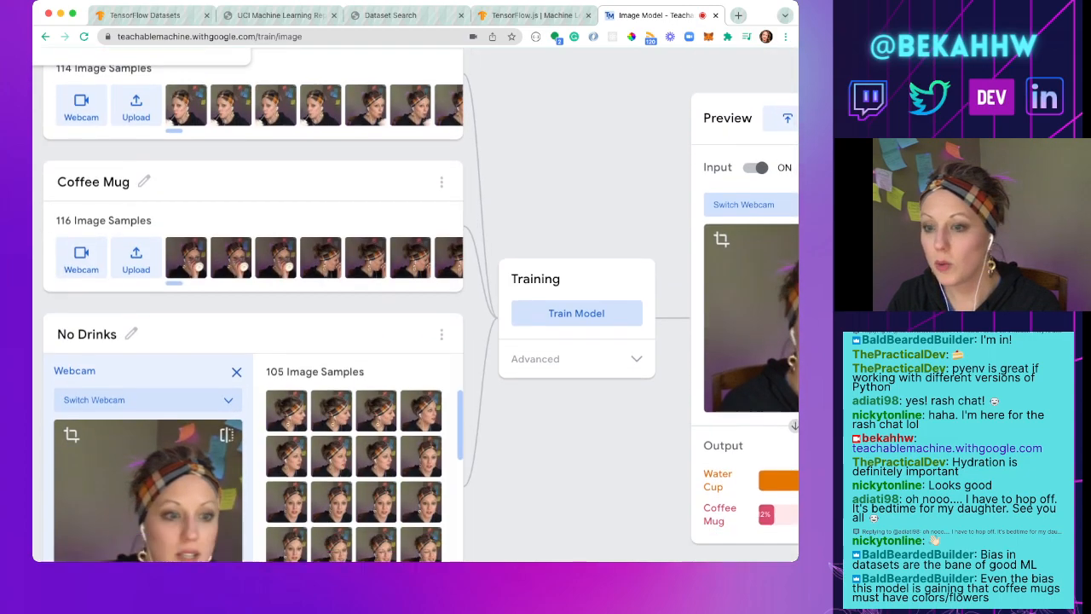
{"action": "scroll", "coordinate": [256, 306], "scroll_direction": "down", "scroll_amount": 3}
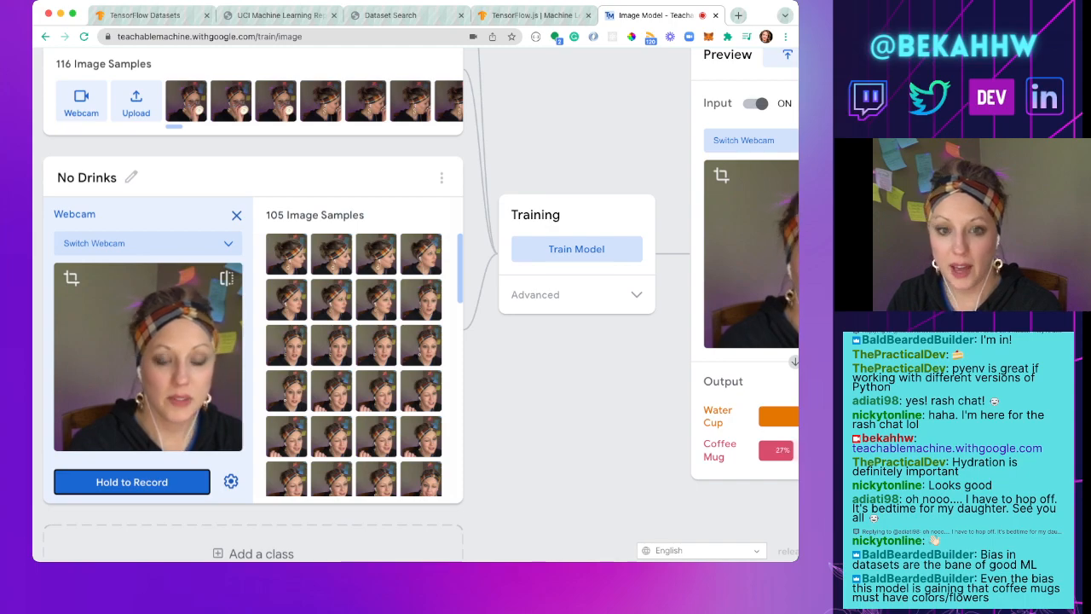
{"action": "scroll", "coordinate": [415, 304], "scroll_direction": "right", "scroll_amount": 3}
{"action": "scroll", "coordinate": [416, 303], "scroll_direction": "right", "scroll_amount": 1}
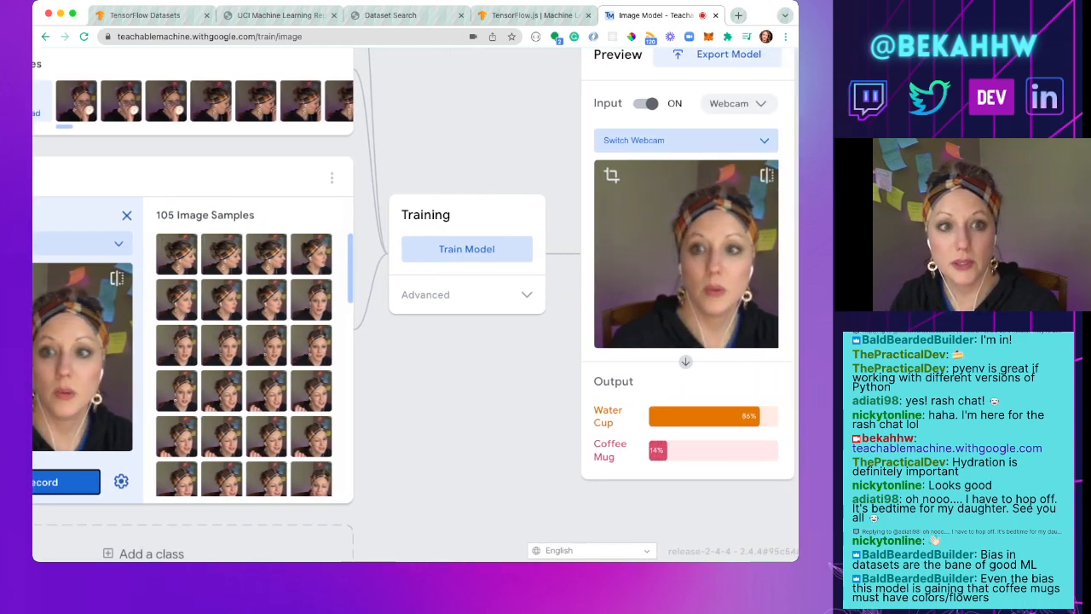
{"action": "left_click", "coordinate": [466, 249]}
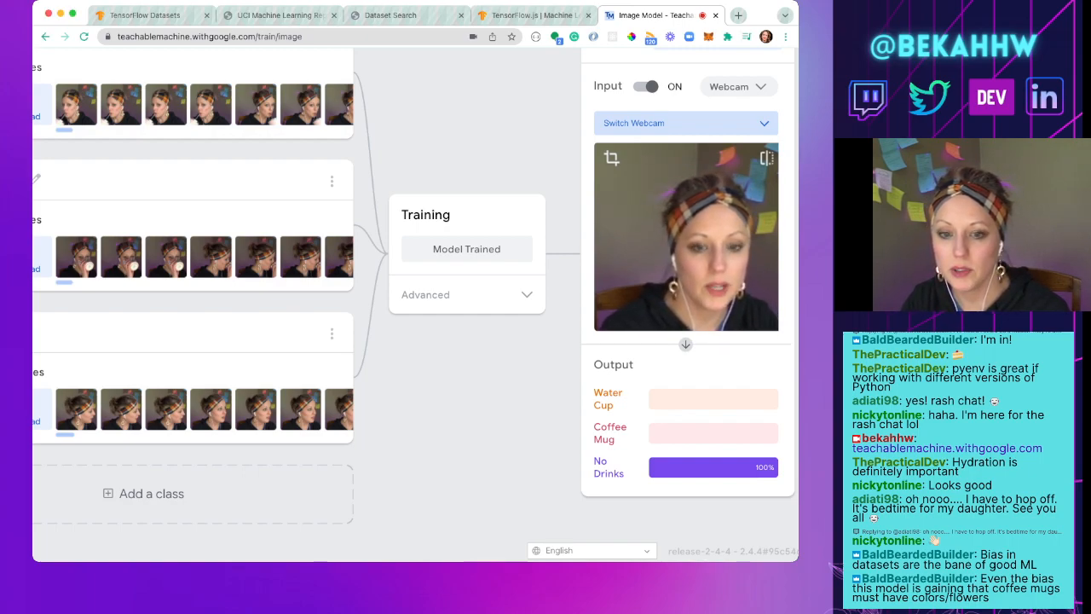
Step: Add a fourth class below No Drinks and name it Water bottle
{"action": "left_click", "coordinate": [144, 494]}
{"action": "scroll", "coordinate": [166, 247], "scroll_direction": "left", "scroll_amount": 2}
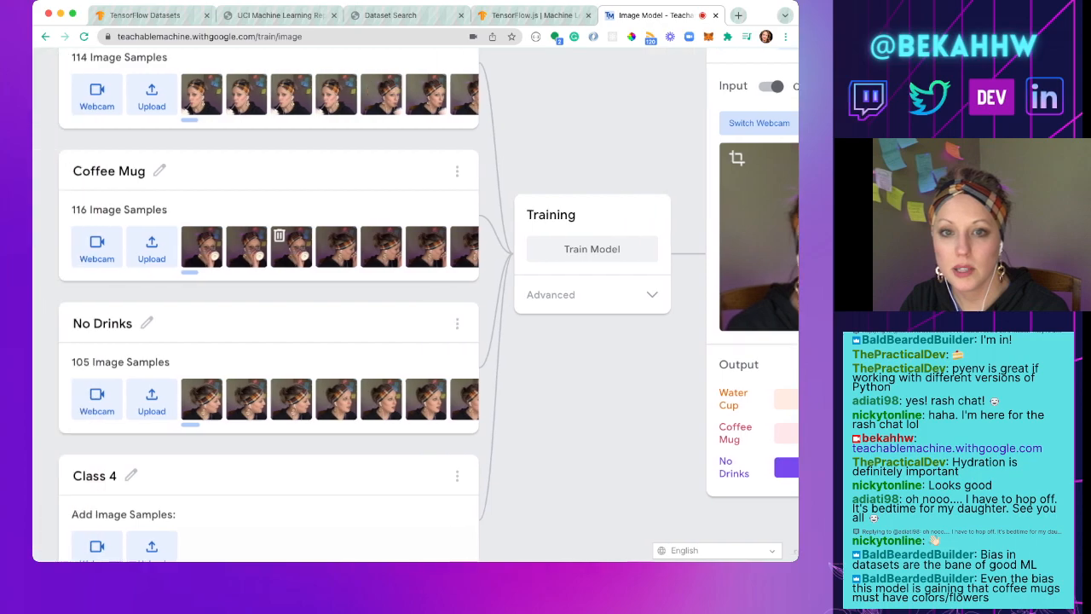
{"action": "scroll", "coordinate": [162, 256], "scroll_direction": "up", "scroll_amount": 1}
{"action": "scroll", "coordinate": [163, 309], "scroll_direction": "down", "scroll_amount": 1}
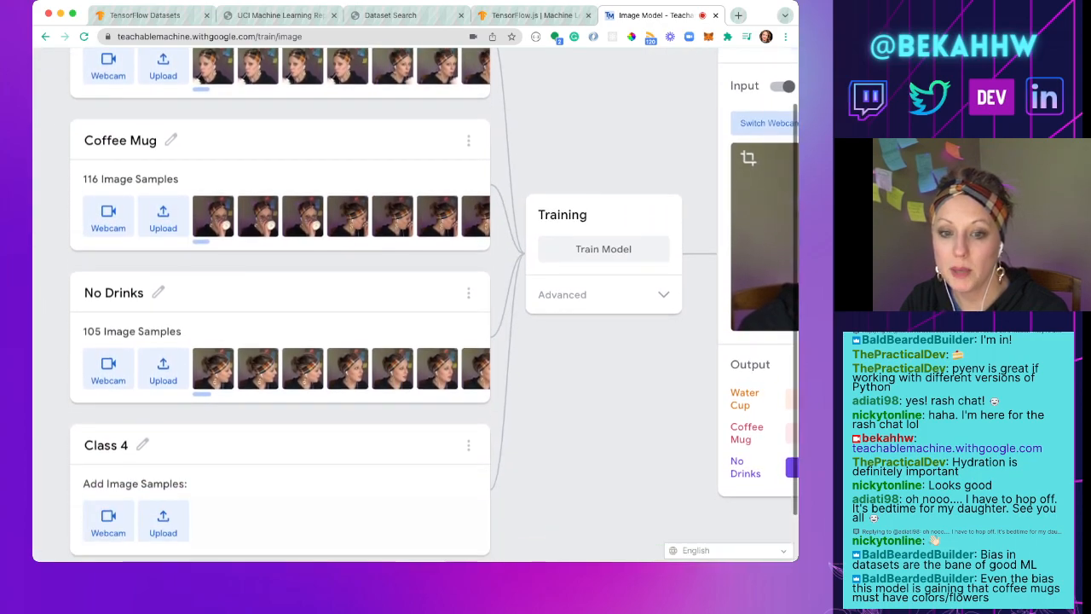
{"action": "left_click", "coordinate": [142, 444]}
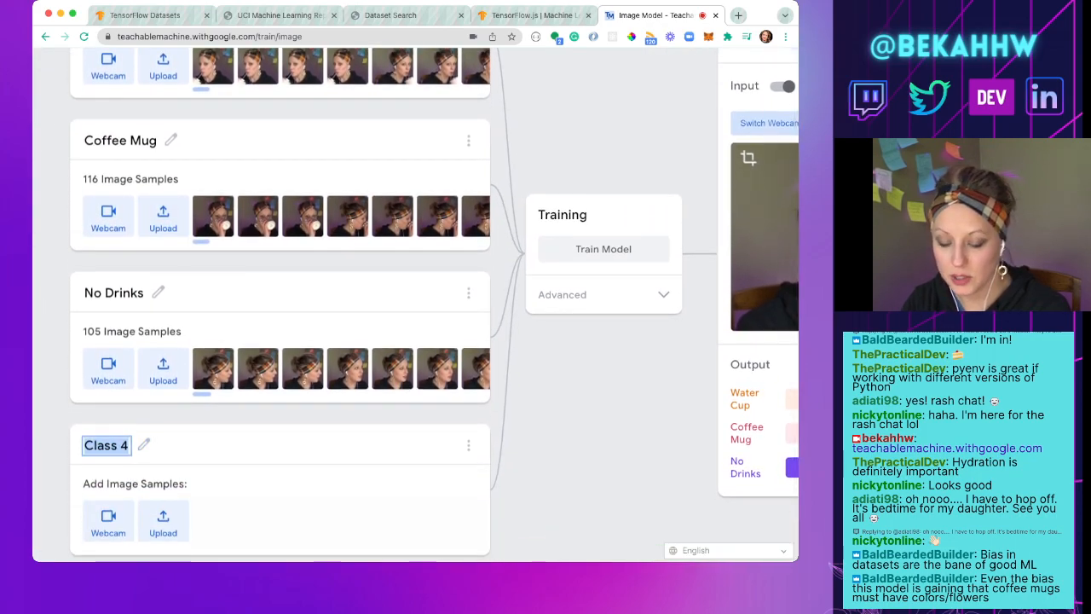
{"action": "type", "text": "Water"}
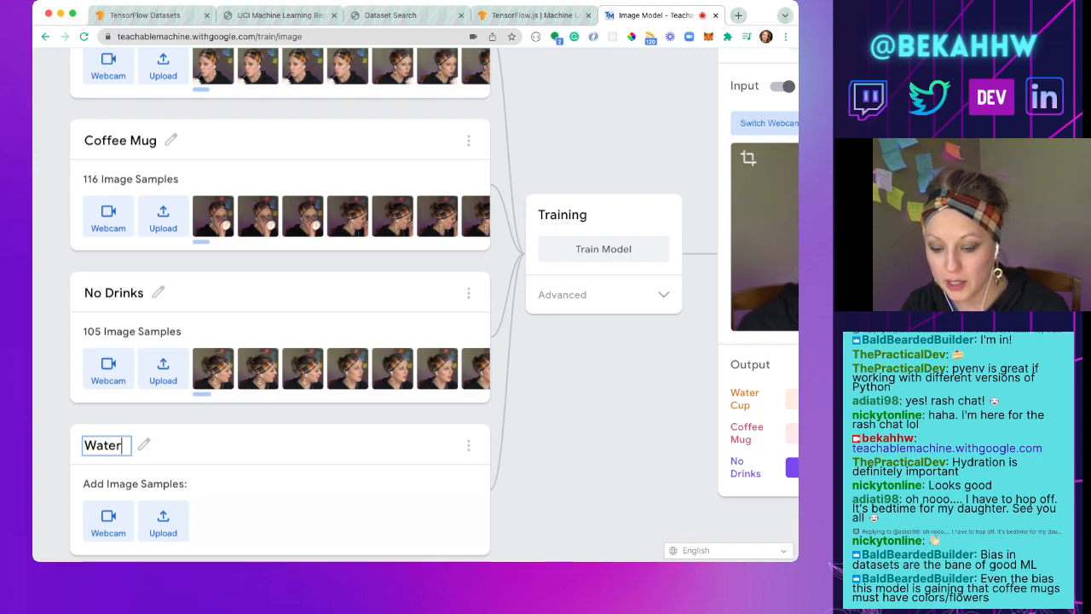
{"action": "type", "text": " bottle"}
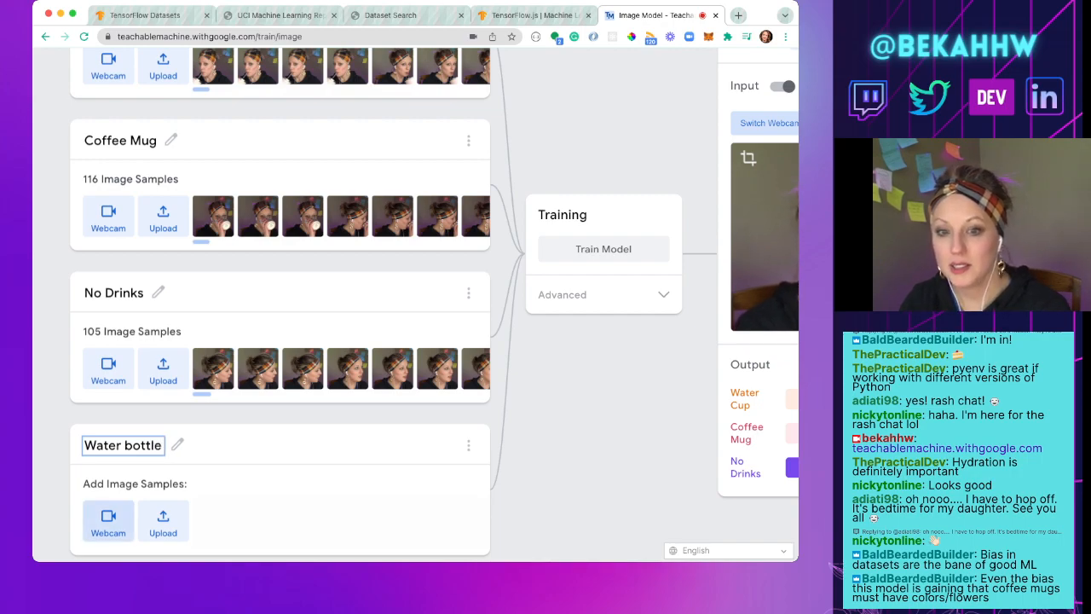
{"action": "key", "text": "Return"}
Step: Record about 104 webcam samples of drinking from the bottle for the Water bottle class, varying head angle and bottle position
{"action": "scroll", "coordinate": [416, 305], "scroll_direction": "right", "scroll_amount": 2}
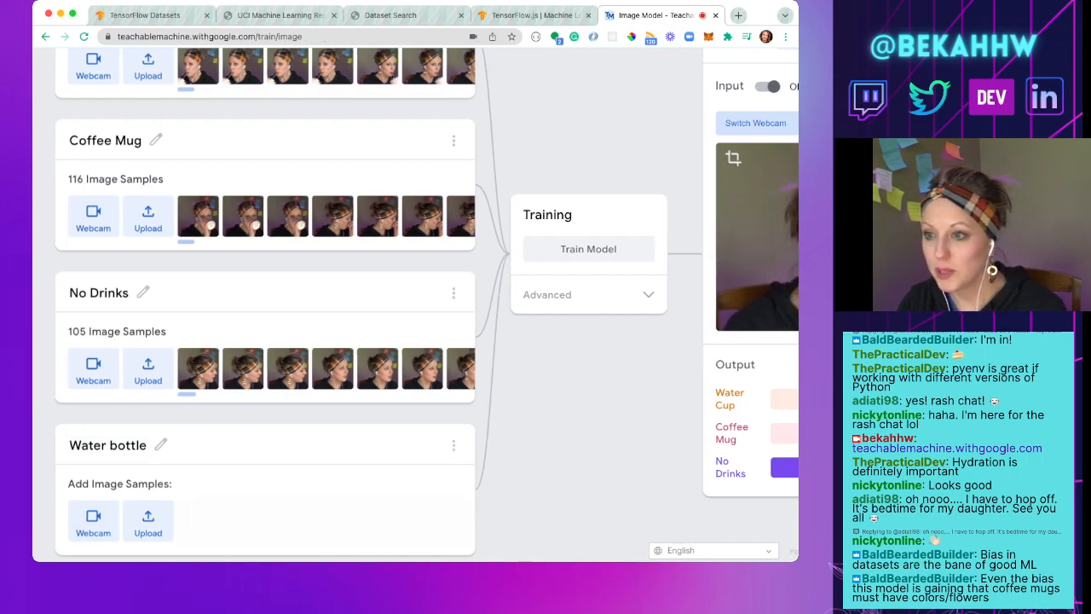
{"action": "scroll", "coordinate": [416, 304], "scroll_direction": "left", "scroll_amount": 1}
{"action": "scroll", "coordinate": [416, 305], "scroll_direction": "left", "scroll_amount": 3}
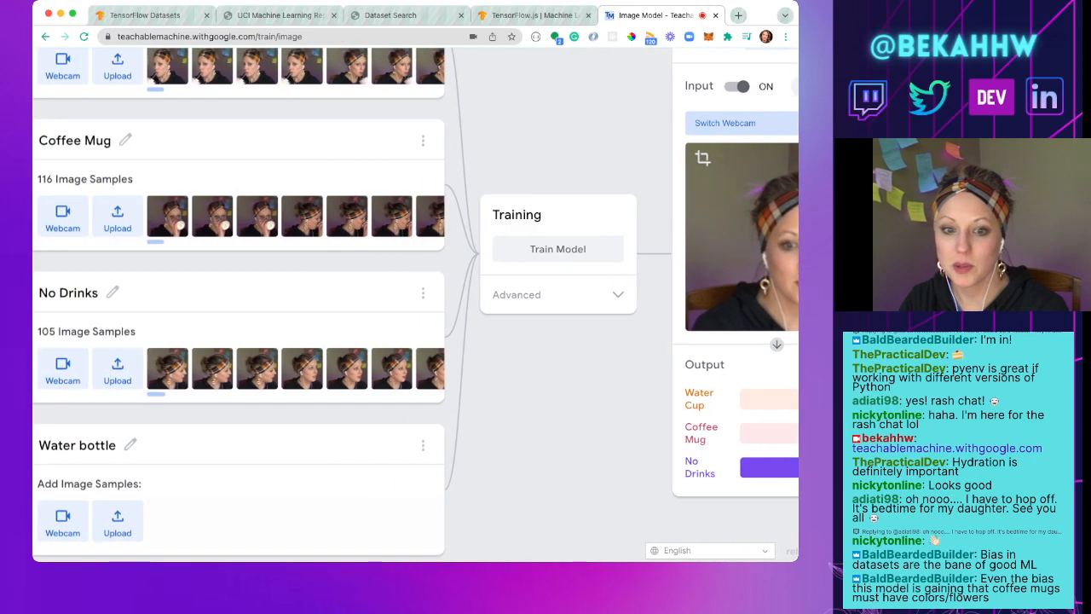
{"action": "left_click", "coordinate": [109, 520]}
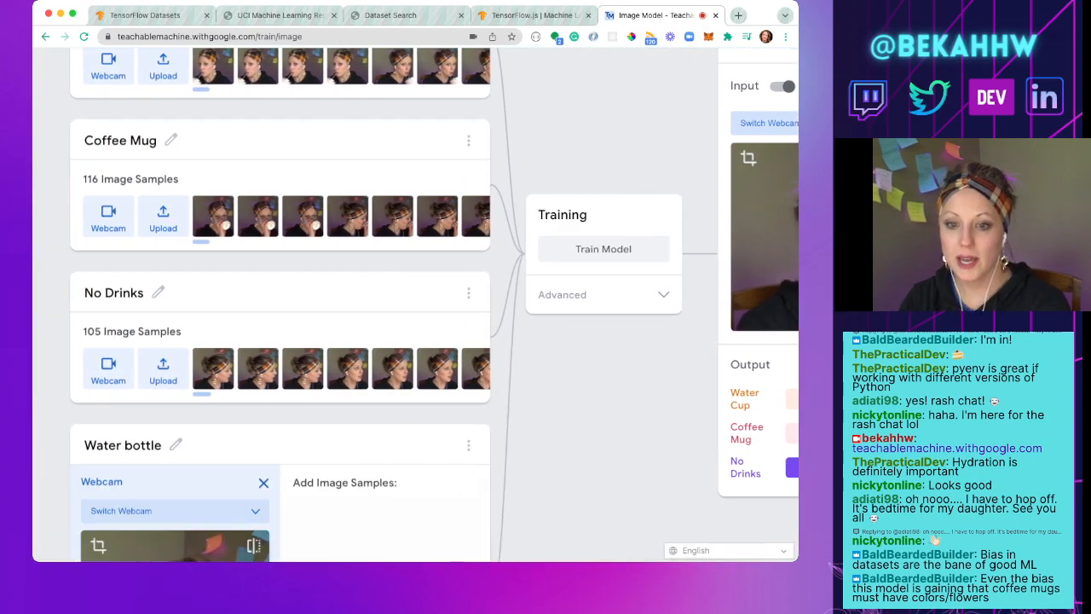
{"action": "scroll", "coordinate": [279, 304], "scroll_direction": "down", "scroll_amount": 3}
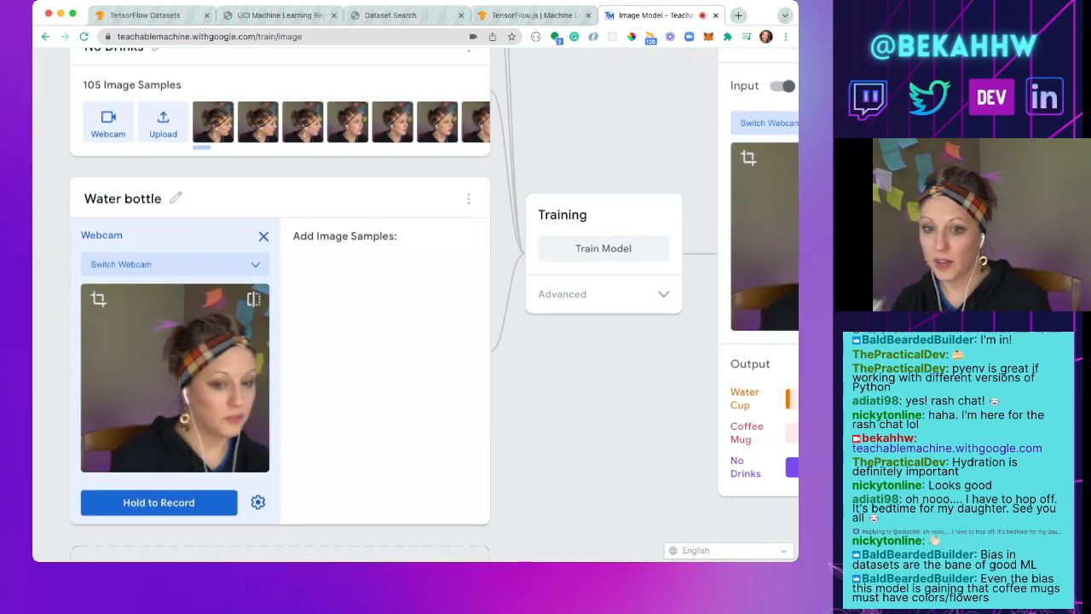
{"action": "left_click", "coordinate": [159, 502]}
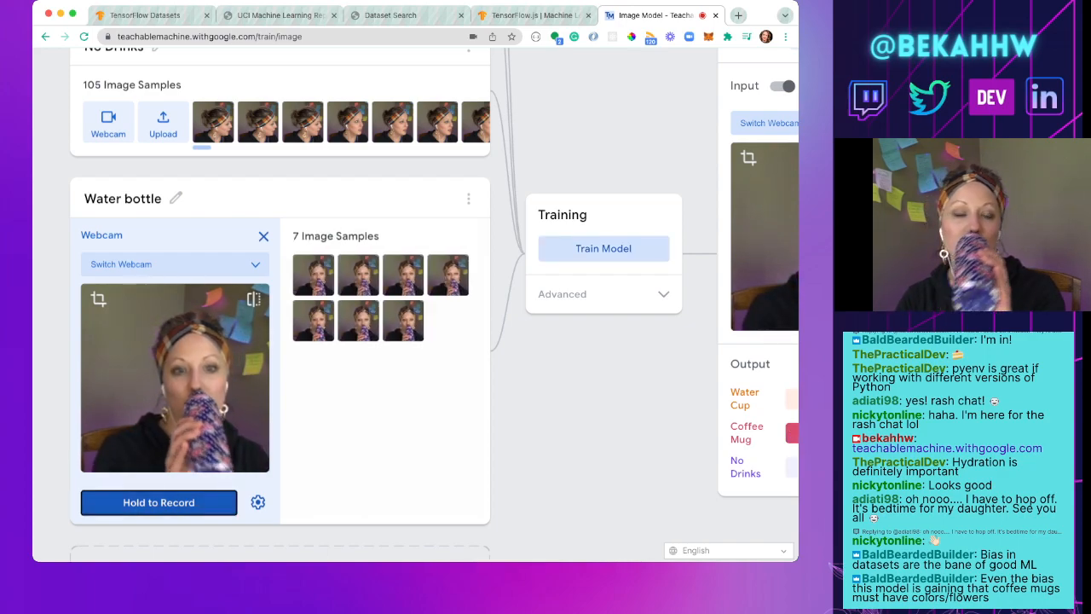
{"action": "left_click", "coordinate": [158, 502]}
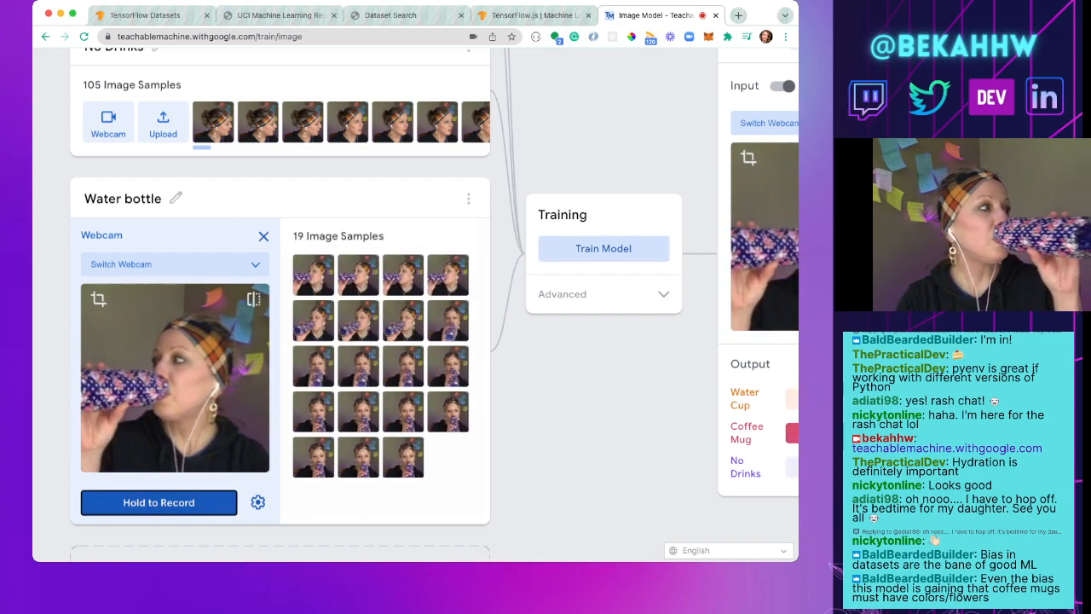
{"action": "left_click", "coordinate": [158, 502]}
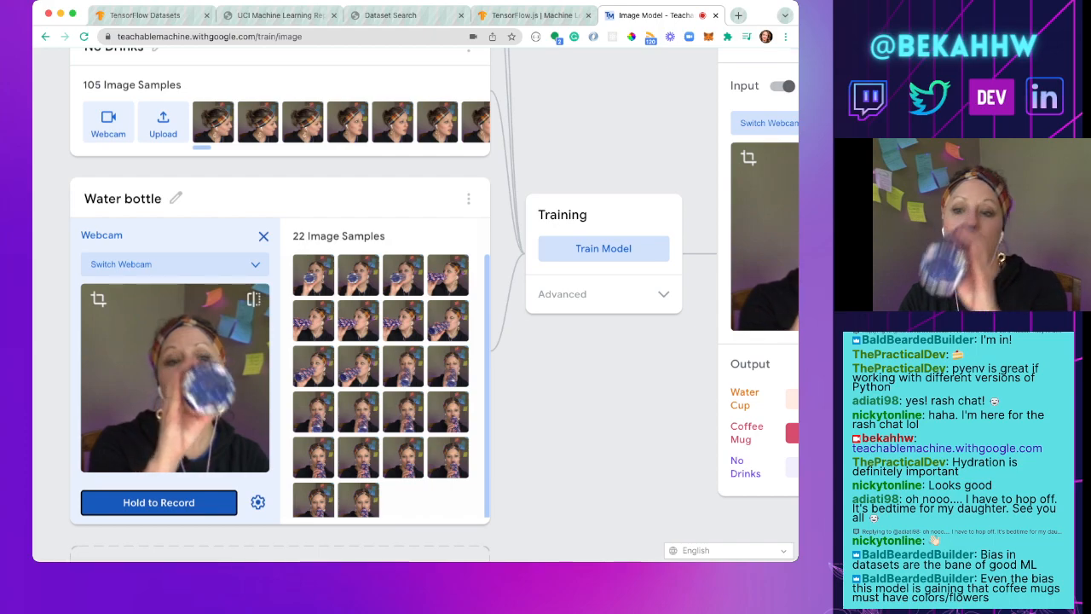
{"action": "left_click", "coordinate": [159, 502]}
{"action": "left_click", "coordinate": [159, 502]}
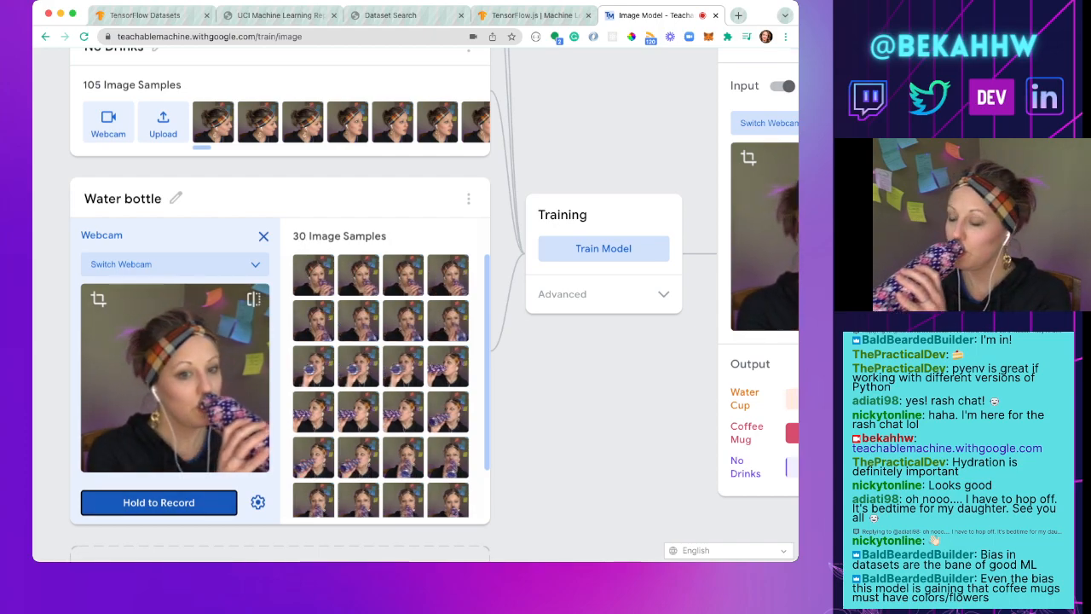
{"action": "left_click", "coordinate": [158, 502]}
{"action": "left_click", "coordinate": [159, 502]}
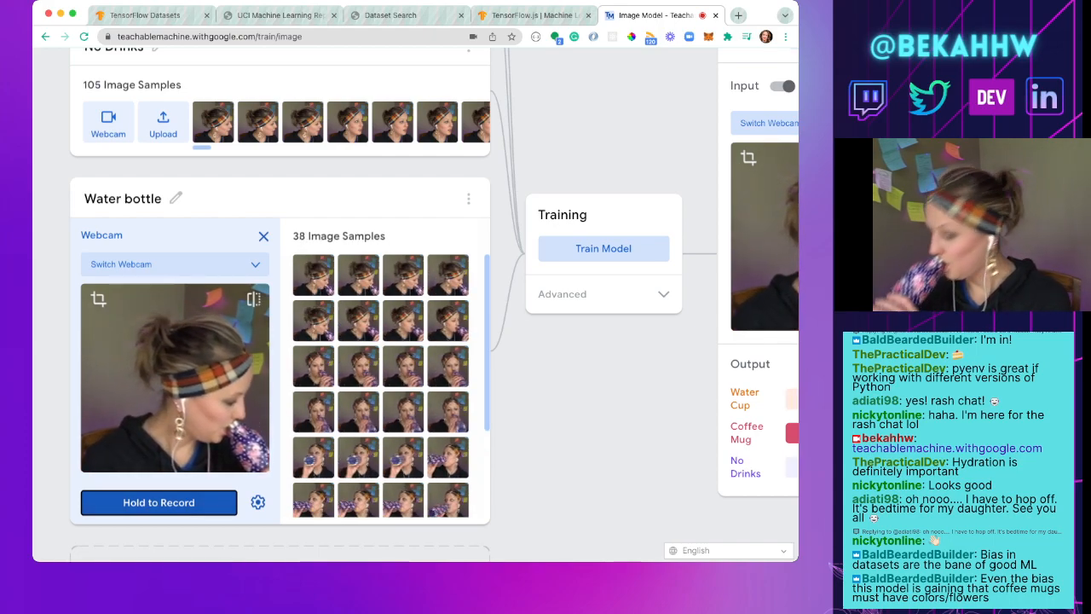
{"action": "left_click", "coordinate": [159, 502]}
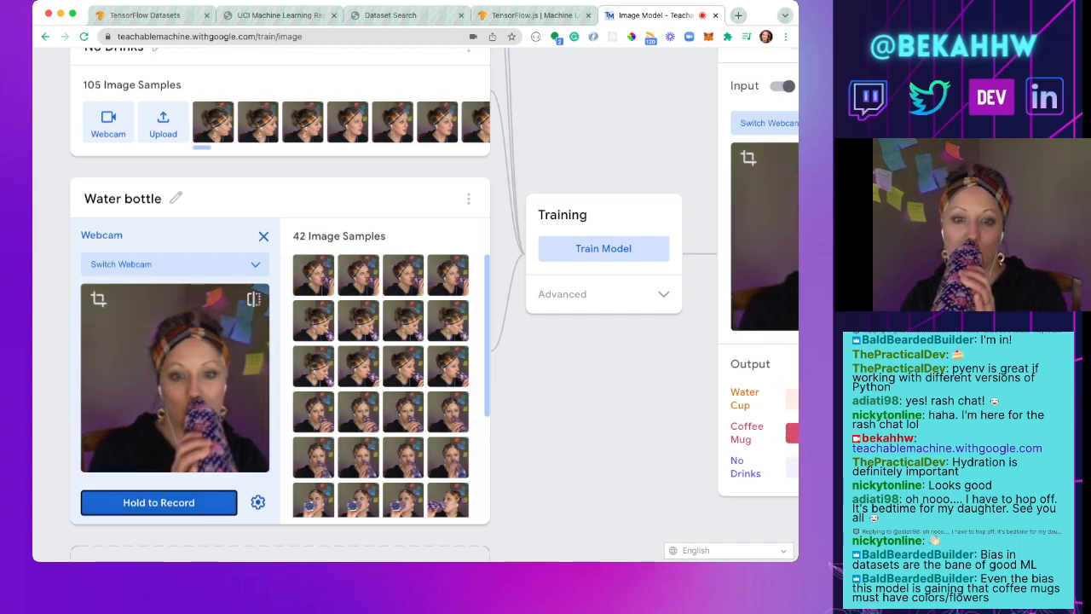
{"action": "left_click_drag", "start_coordinate": [158, 502], "coordinate": [159, 502]}
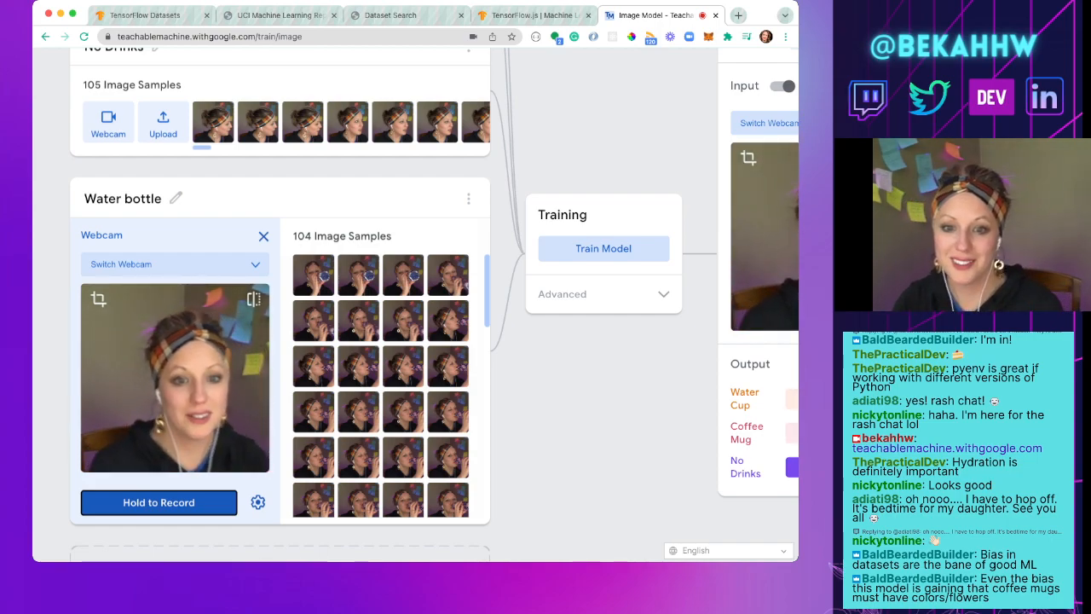
Step: Retrain the model with the Water bottle class included and check the live preview output for all four classes
{"action": "scroll", "coordinate": [415, 304], "scroll_direction": "right", "scroll_amount": 2}
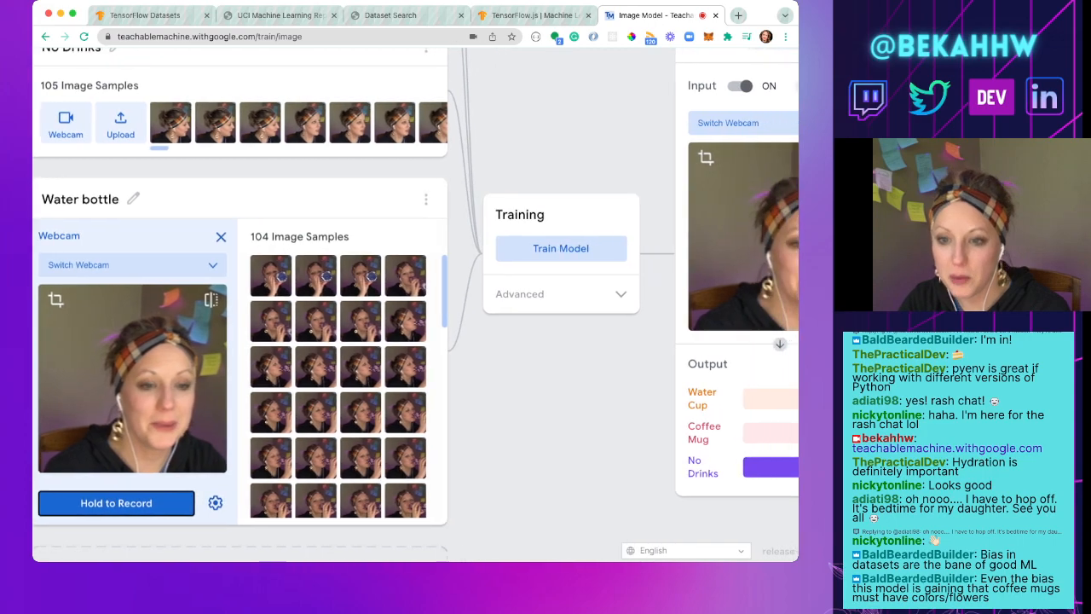
{"action": "left_click", "coordinate": [493, 248]}
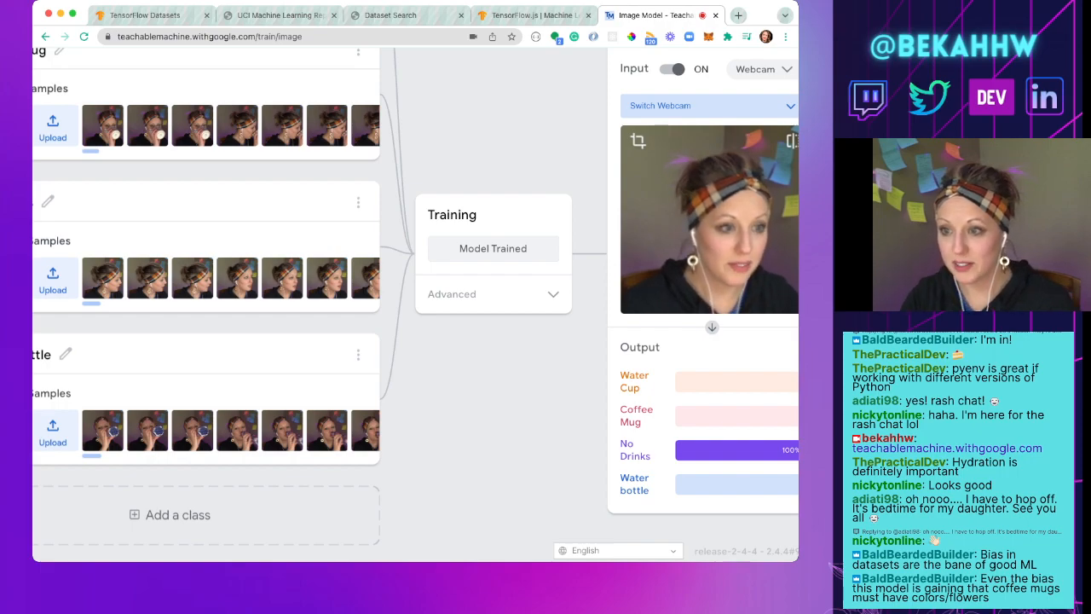
{"action": "scroll", "coordinate": [409, 298], "scroll_direction": "right", "scroll_amount": 3}
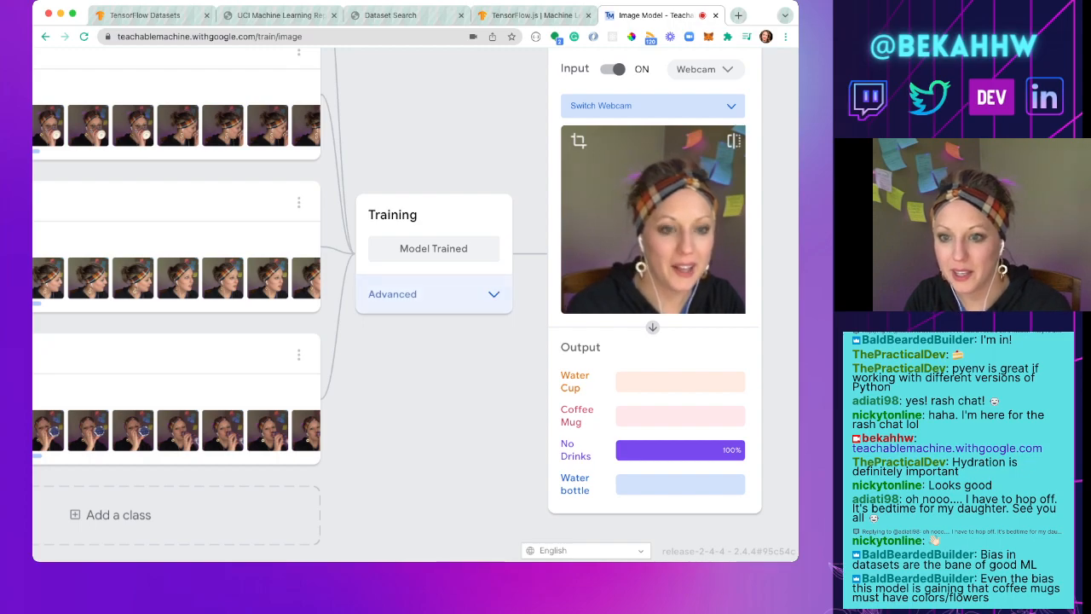
Step: Examine the advanced training settings for epochs, batch size and learning rate, including the epochs explanation, and collapse them again
{"action": "left_click", "coordinate": [434, 294]}
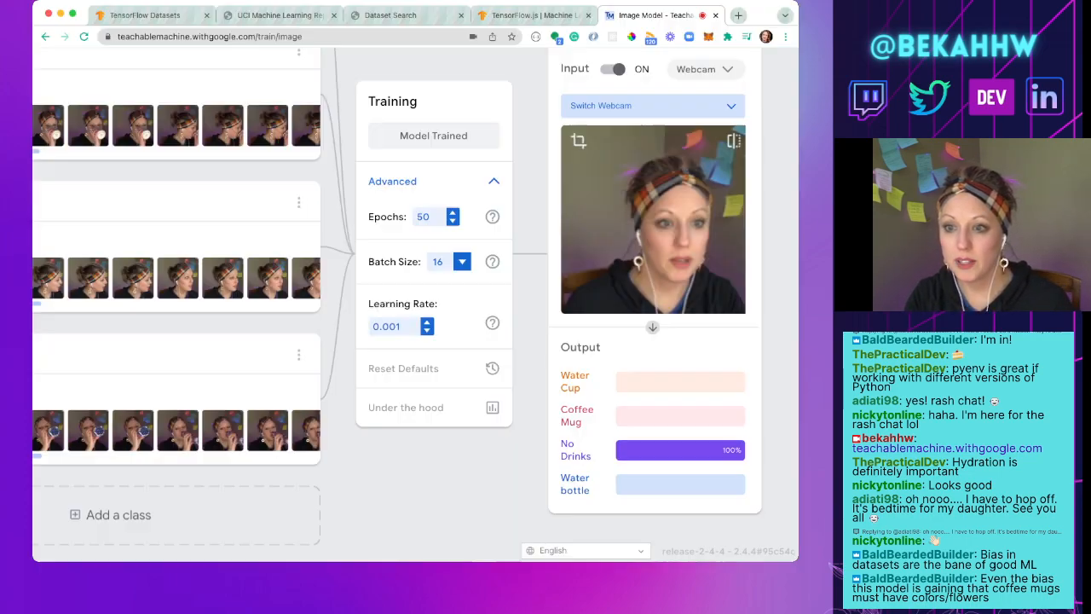
{"action": "scroll", "coordinate": [415, 298], "scroll_direction": "left", "scroll_amount": 3}
{"action": "scroll", "coordinate": [415, 299], "scroll_direction": "left", "scroll_amount": 2}
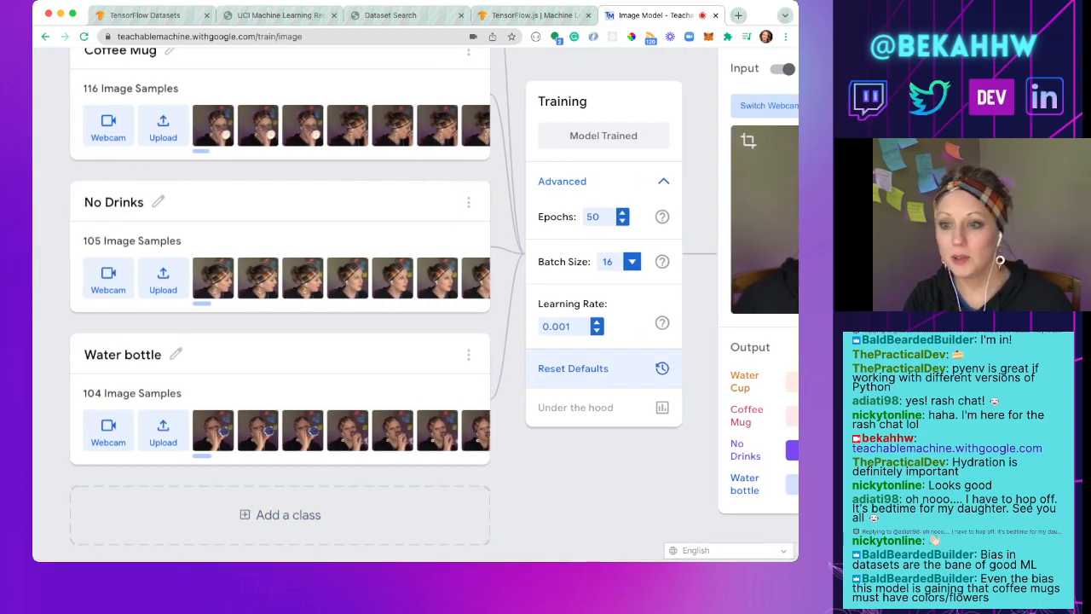
{"action": "scroll", "coordinate": [533, 382], "scroll_direction": "up", "scroll_amount": 3}
{"action": "scroll", "coordinate": [416, 304], "scroll_direction": "up", "scroll_amount": 2}
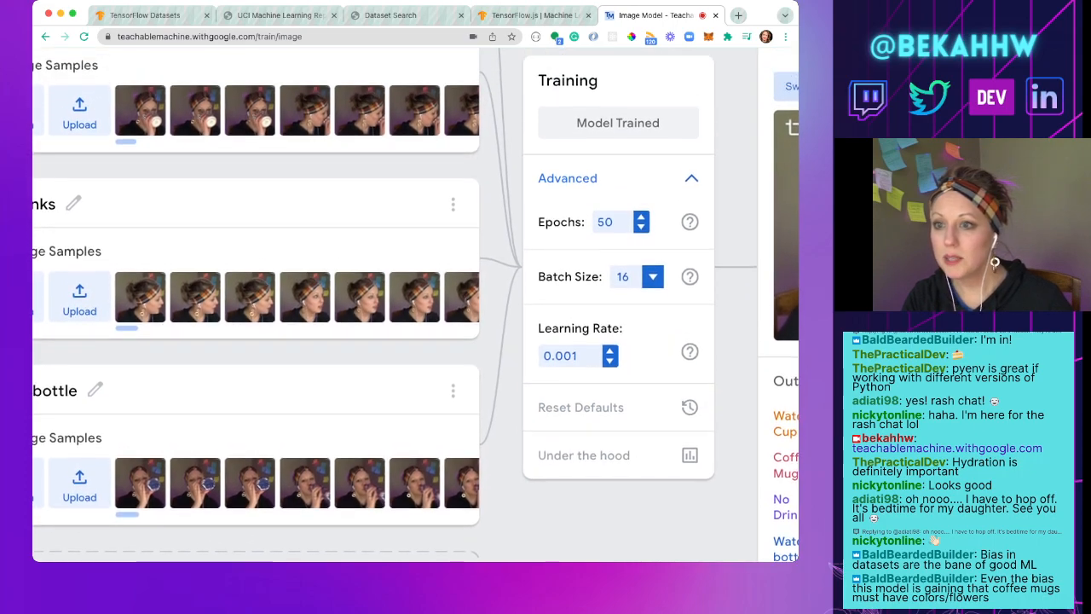
{"action": "mouse_move", "coordinate": [691, 252]}
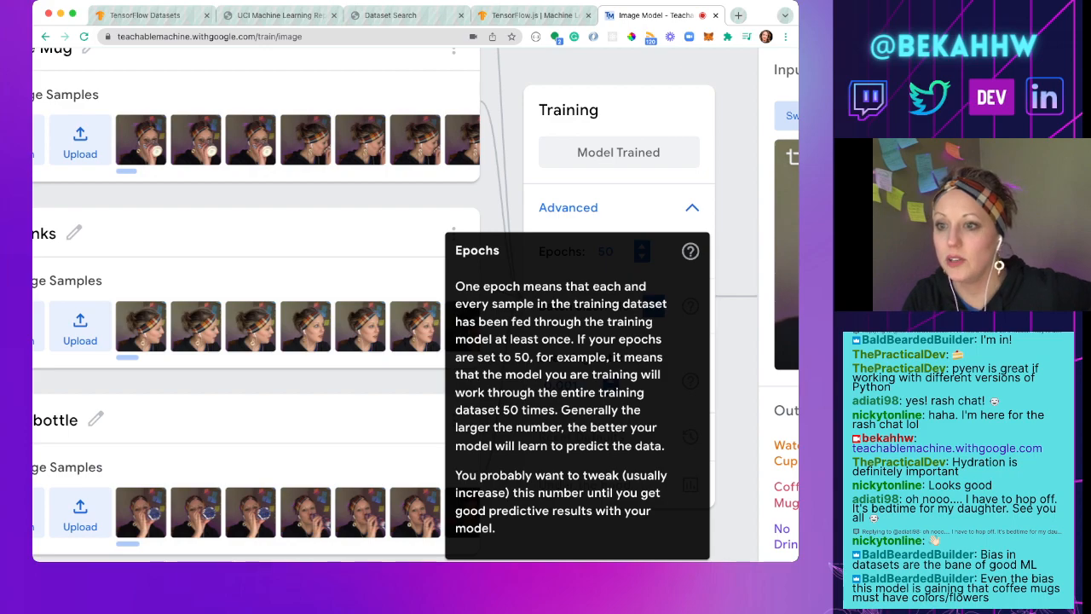
{"action": "mouse_move", "coordinate": [691, 305]}
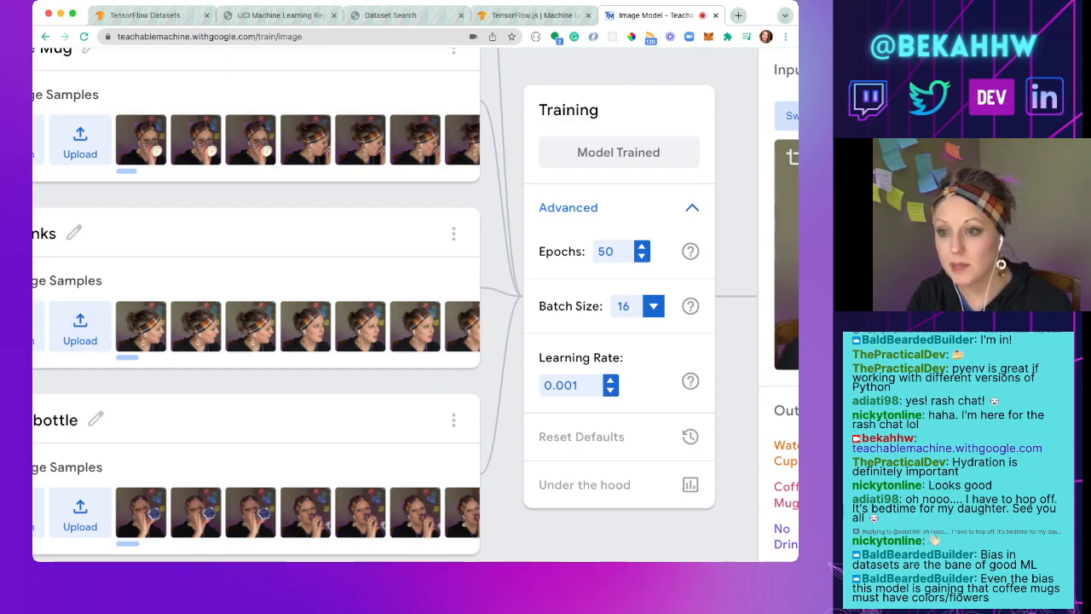
{"action": "mouse_move", "coordinate": [691, 381]}
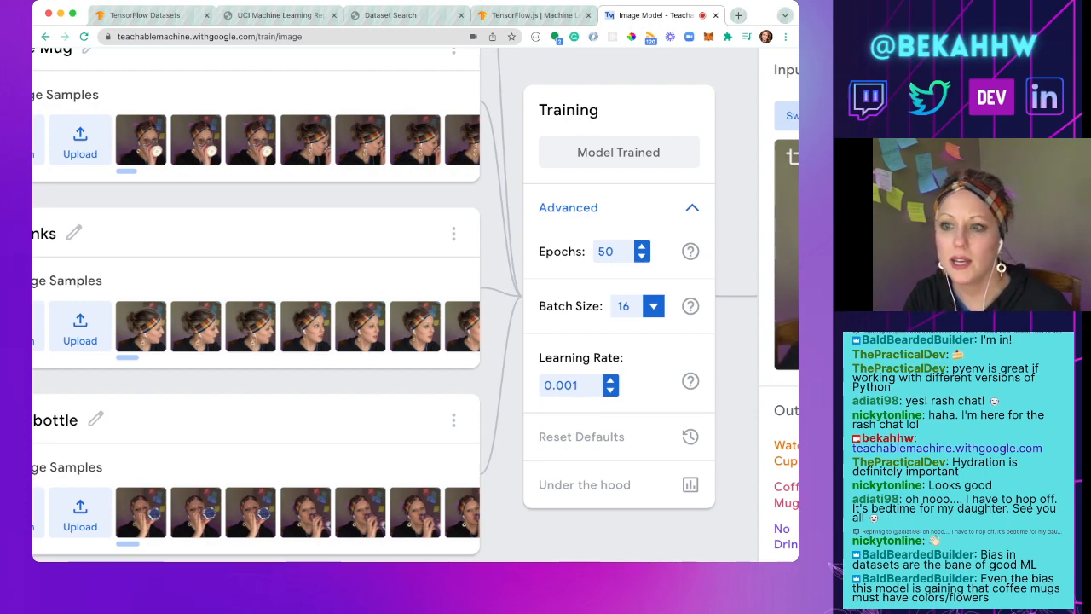
{"action": "left_click", "coordinate": [691, 208]}
Step: Open the export options for the trained four-class model
{"action": "scroll", "coordinate": [415, 305], "scroll_direction": "up", "scroll_amount": 5}
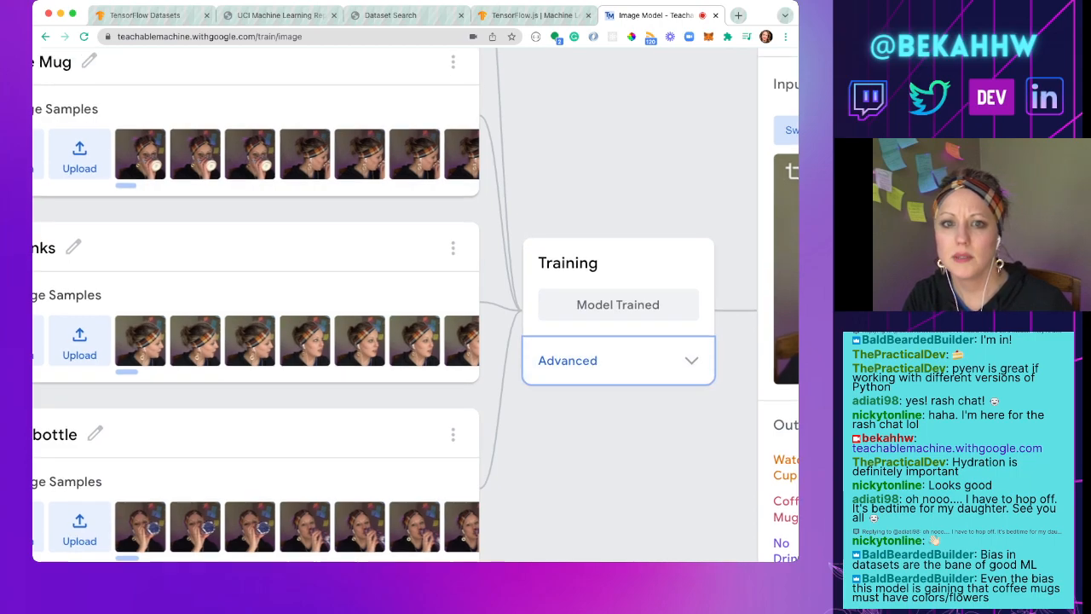
{"action": "scroll", "coordinate": [415, 305], "scroll_direction": "left", "scroll_amount": 2}
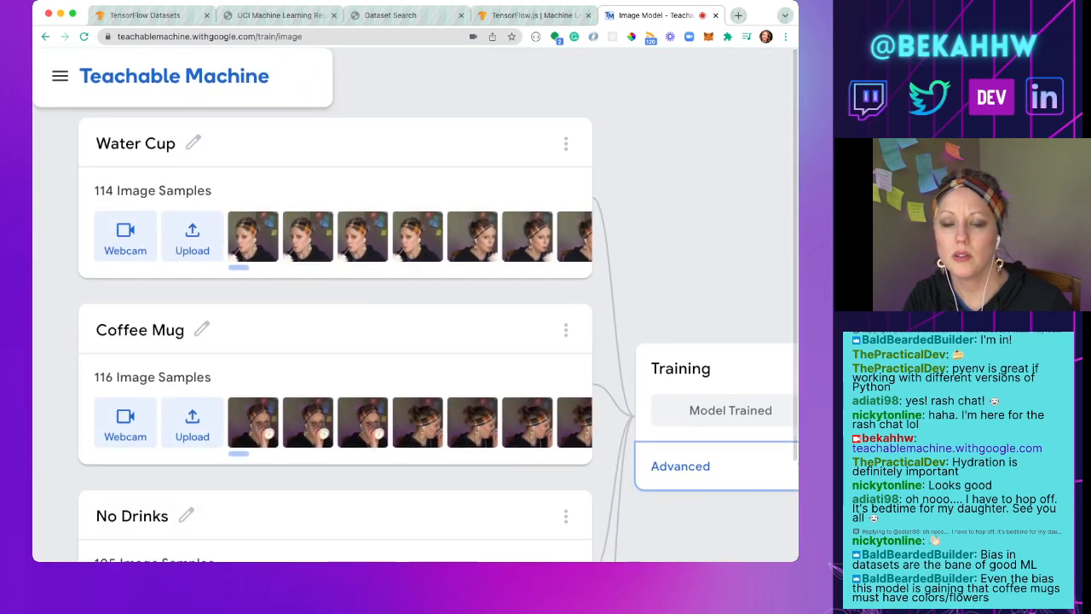
{"action": "scroll", "coordinate": [415, 305], "scroll_direction": "down", "scroll_amount": 5}
{"action": "scroll", "coordinate": [415, 305], "scroll_direction": "right", "scroll_amount": 7}
{"action": "scroll", "coordinate": [415, 305], "scroll_direction": "up", "scroll_amount": 1}
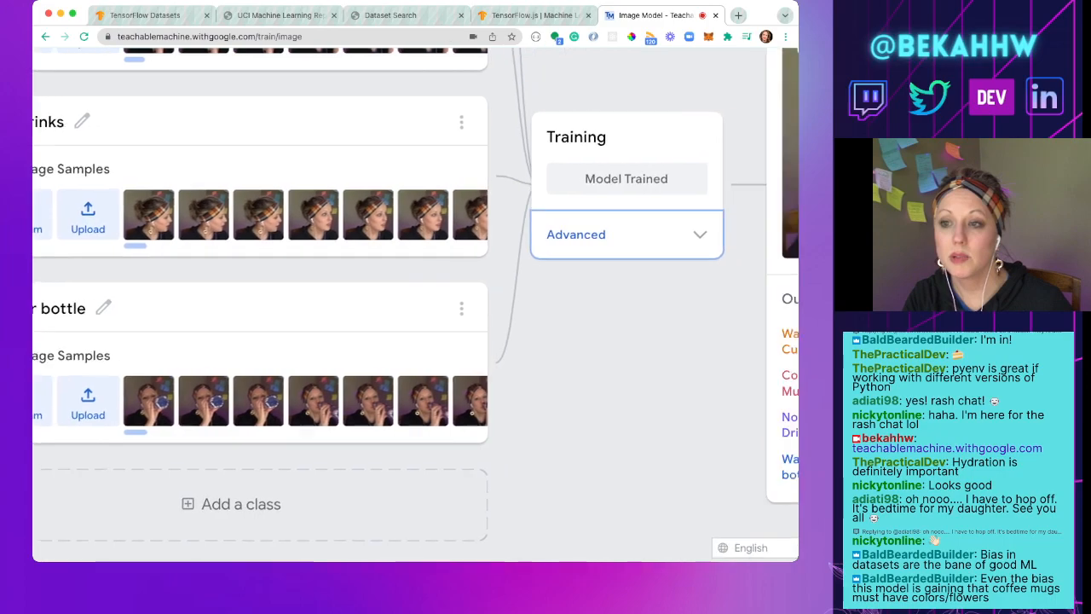
{"action": "scroll", "coordinate": [415, 305], "scroll_direction": "up", "scroll_amount": 3}
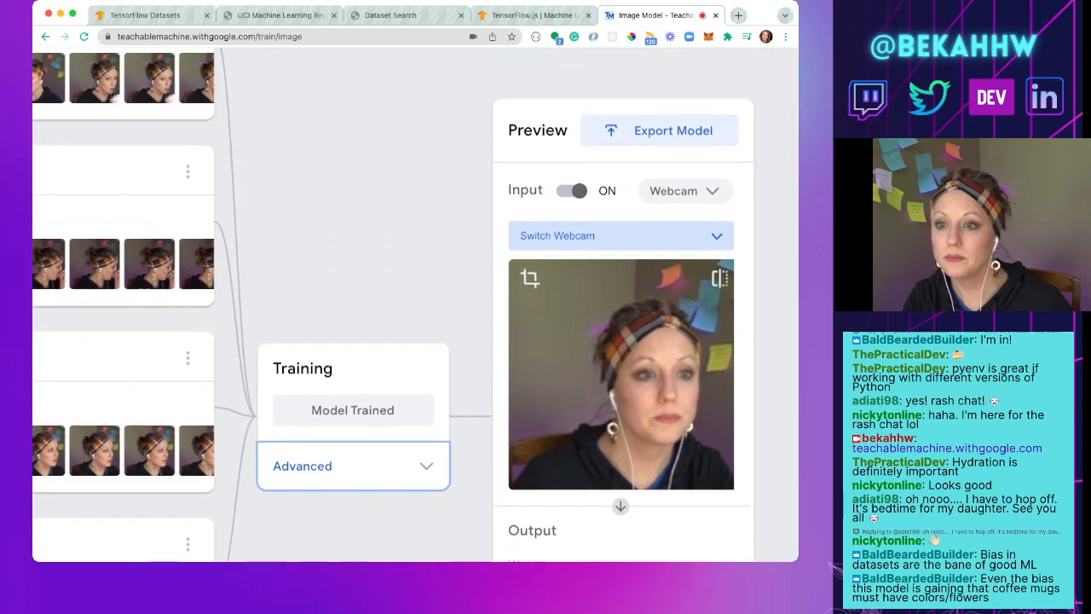
{"action": "left_click", "coordinate": [659, 131]}
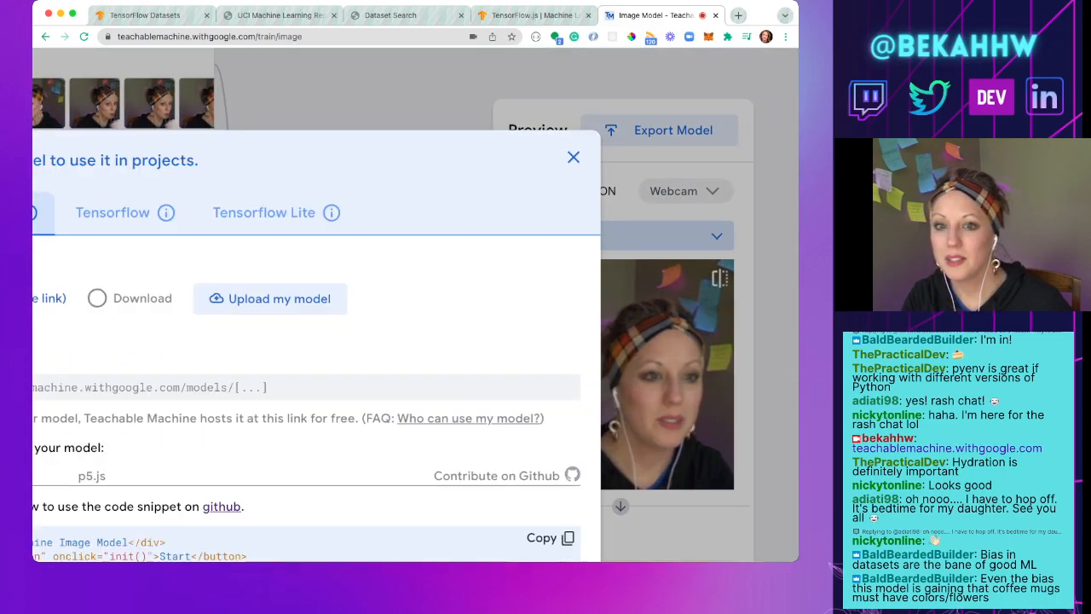
Step: Read through the Tensorflow.js export options and the full JavaScript code snippet for using the model
{"action": "scroll", "coordinate": [415, 305], "scroll_direction": "left", "scroll_amount": 1}
{"action": "scroll", "coordinate": [415, 305], "scroll_direction": "left", "scroll_amount": 1}
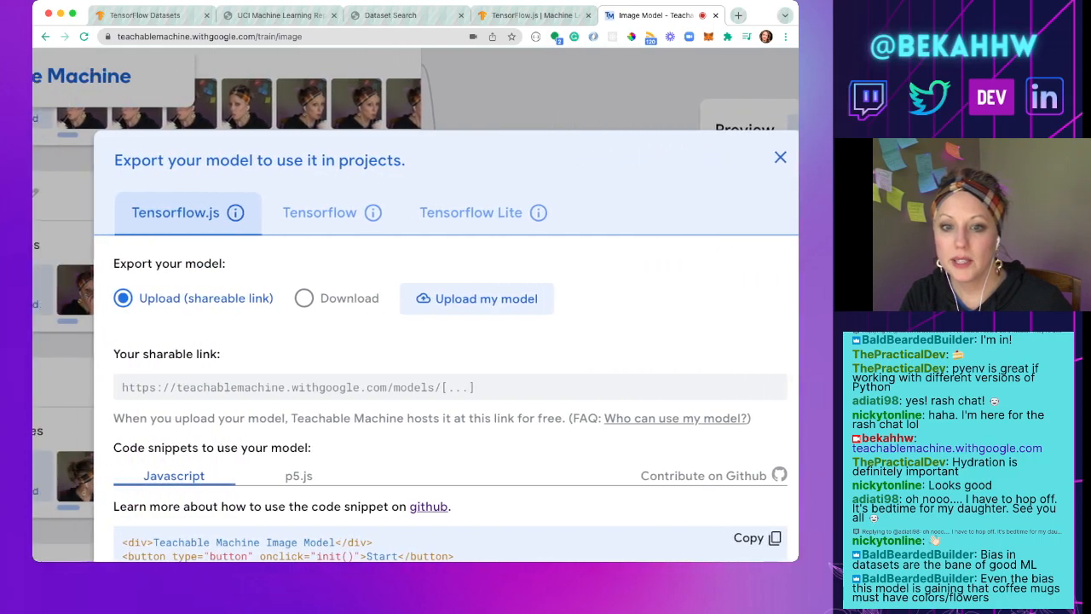
{"action": "scroll", "coordinate": [415, 305], "scroll_direction": "down", "scroll_amount": 2}
{"action": "scroll", "coordinate": [456, 341], "scroll_direction": "down", "scroll_amount": 3}
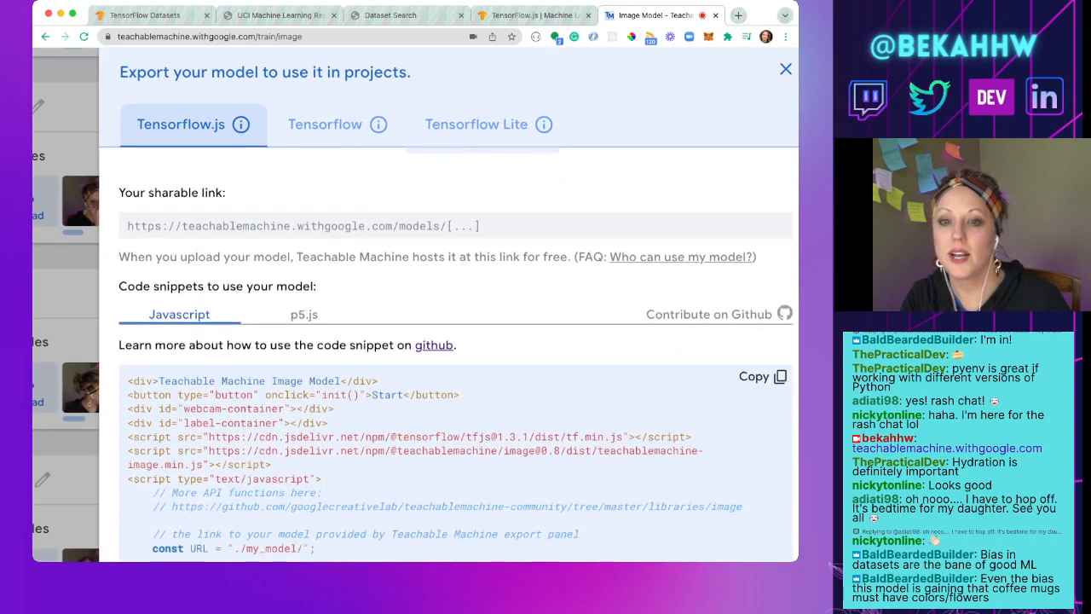
{"action": "scroll", "coordinate": [456, 355], "scroll_direction": "up", "scroll_amount": 1}
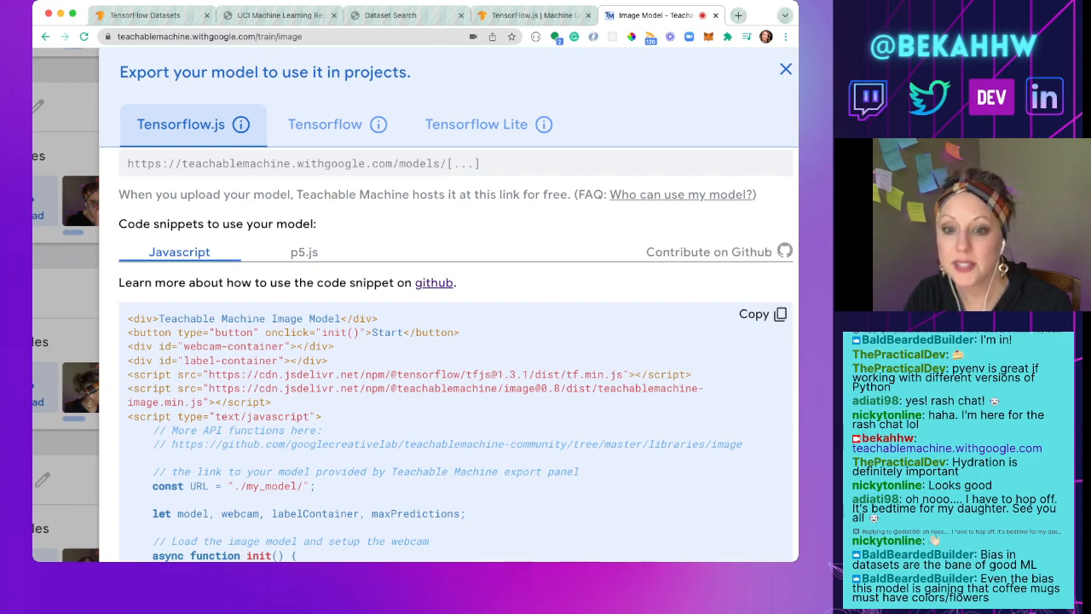
{"action": "scroll", "coordinate": [456, 355], "scroll_direction": "down", "scroll_amount": 5}
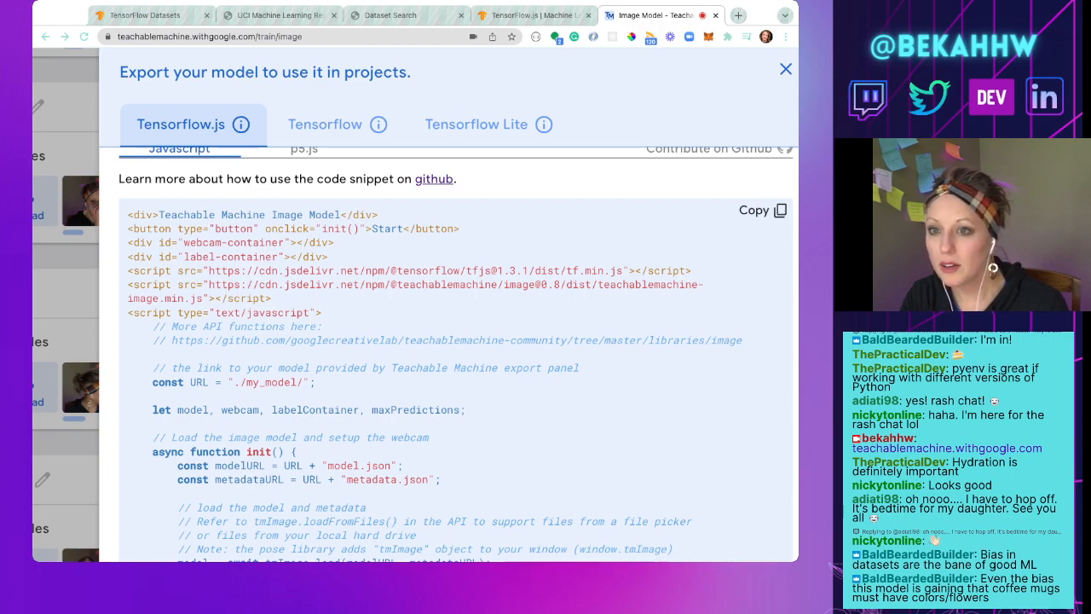
{"action": "key", "text": "super+Tab"}
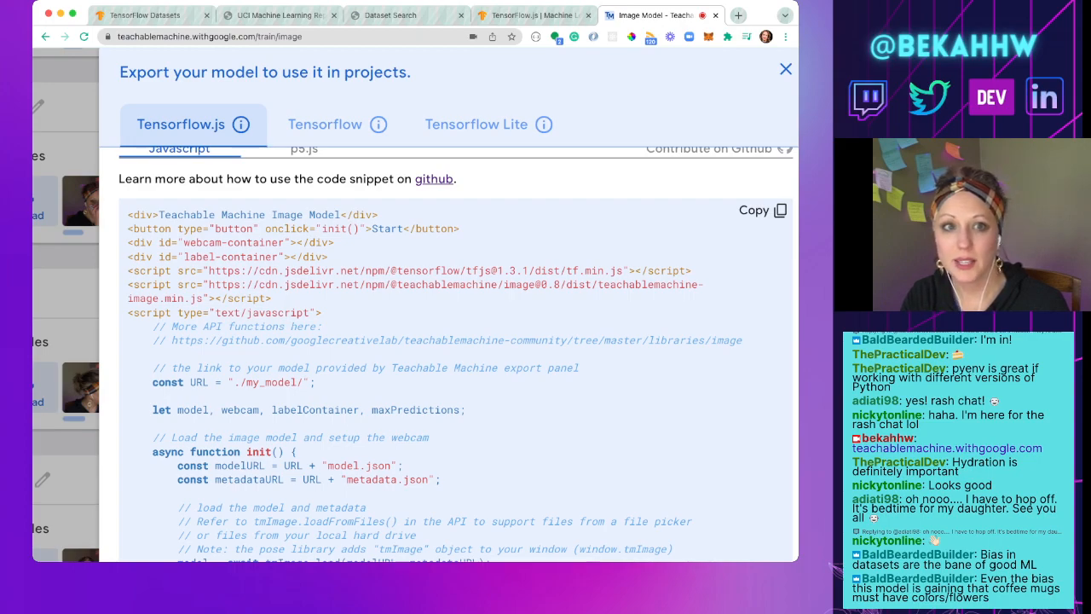
{"action": "scroll", "coordinate": [456, 355], "scroll_direction": "down", "scroll_amount": 8}
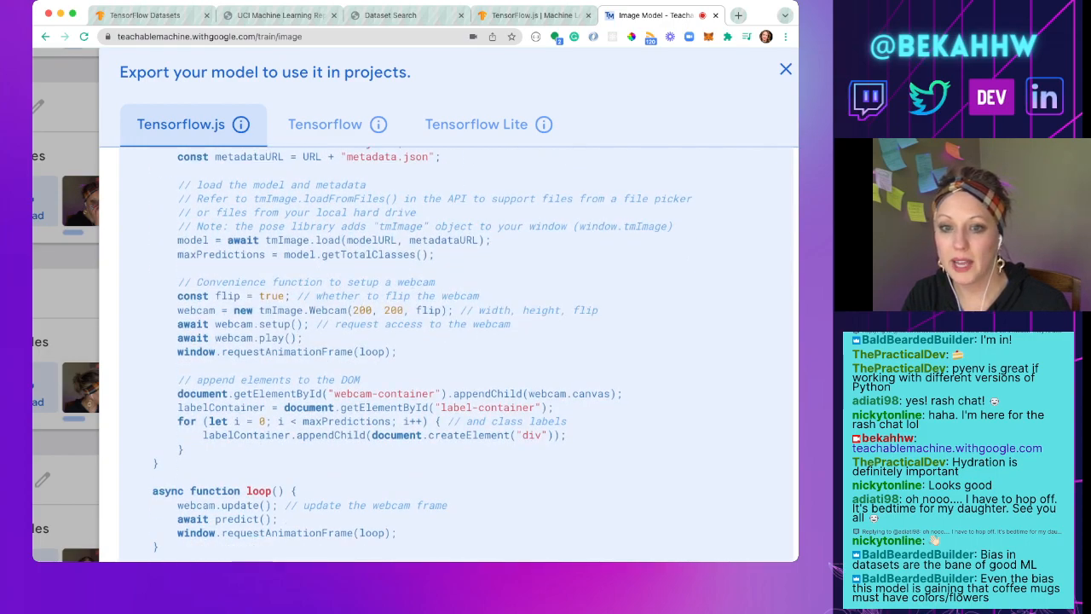
{"action": "scroll", "coordinate": [456, 354], "scroll_direction": "down", "scroll_amount": 4}
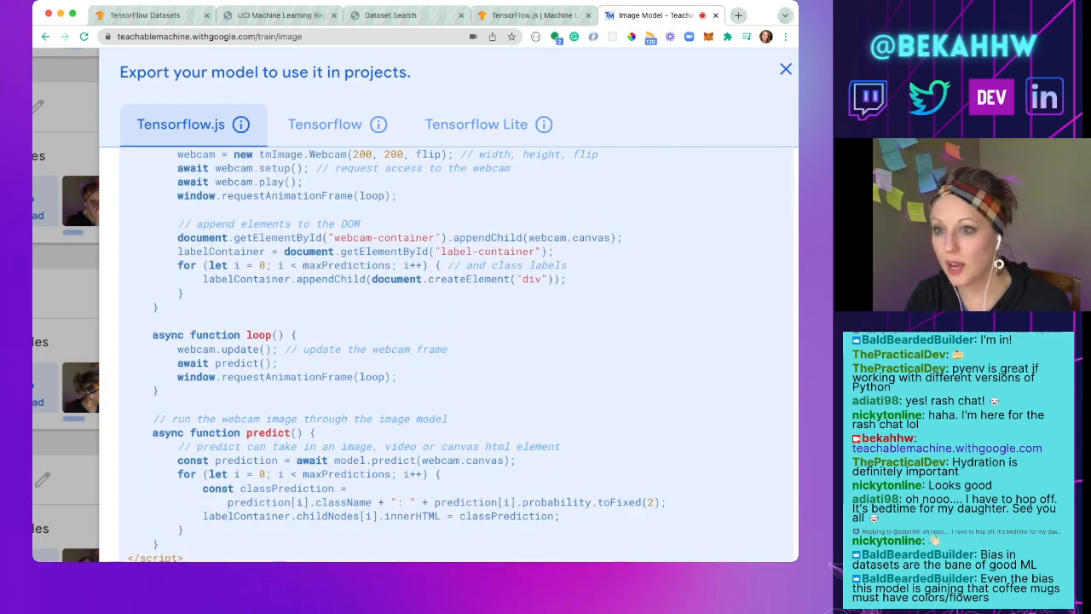